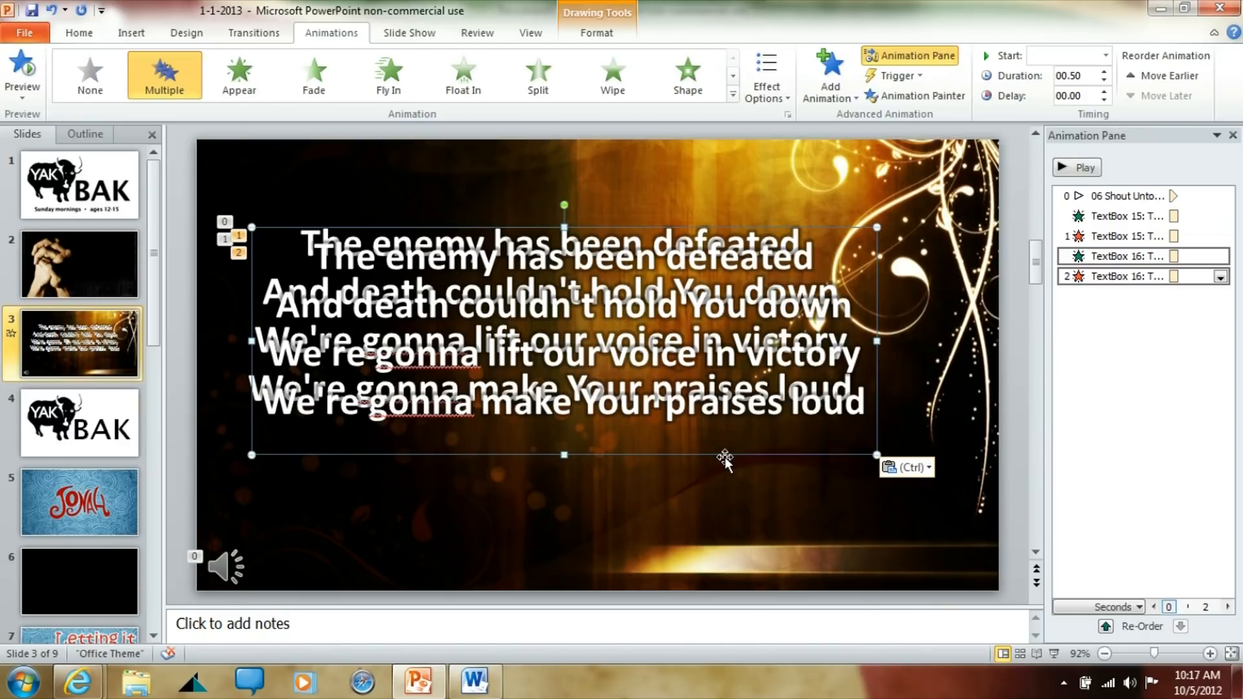
Copy the five chorus lines beginning "Shout unto God with a voice of triumph" from the Word document and return to PowerPoint.
key("alt+Tab")
left_click_drag(455, 547, 301, 433)
key("ctrl+c")
key("alt+Tab")
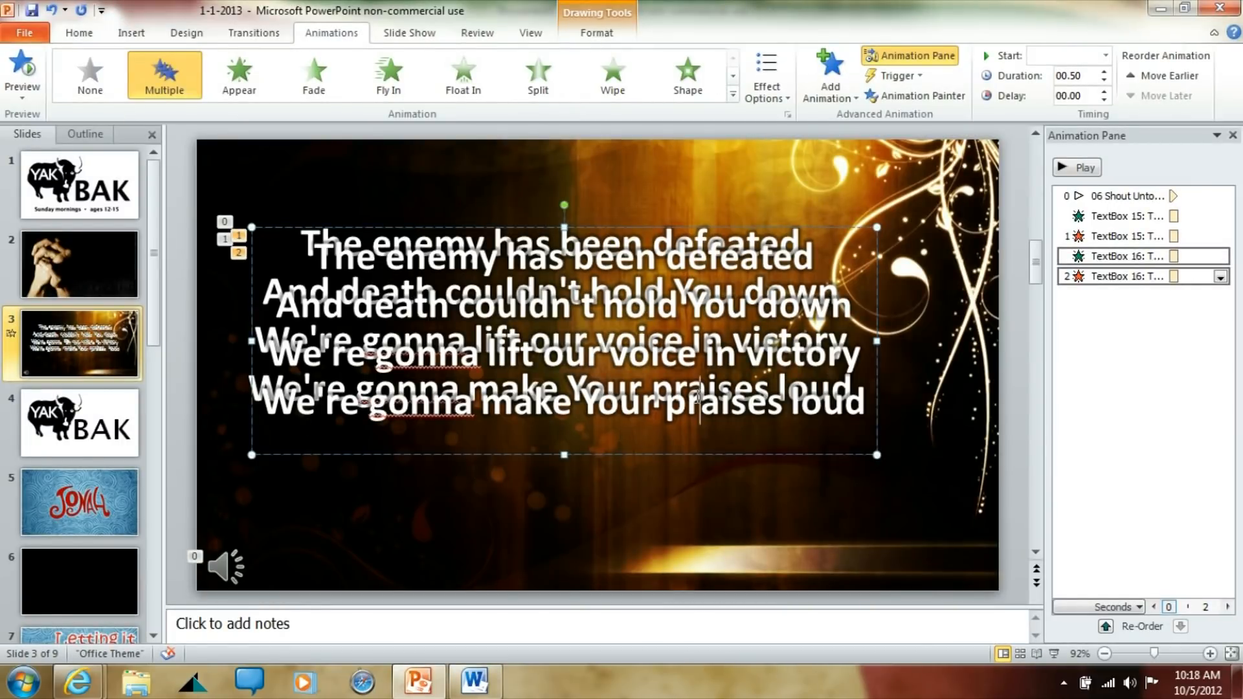
Replace the lyrics in the duplicated text box on slide 3 with the copied chorus as text only, and widen the box.
left_click_drag(863, 402, 2, 165)
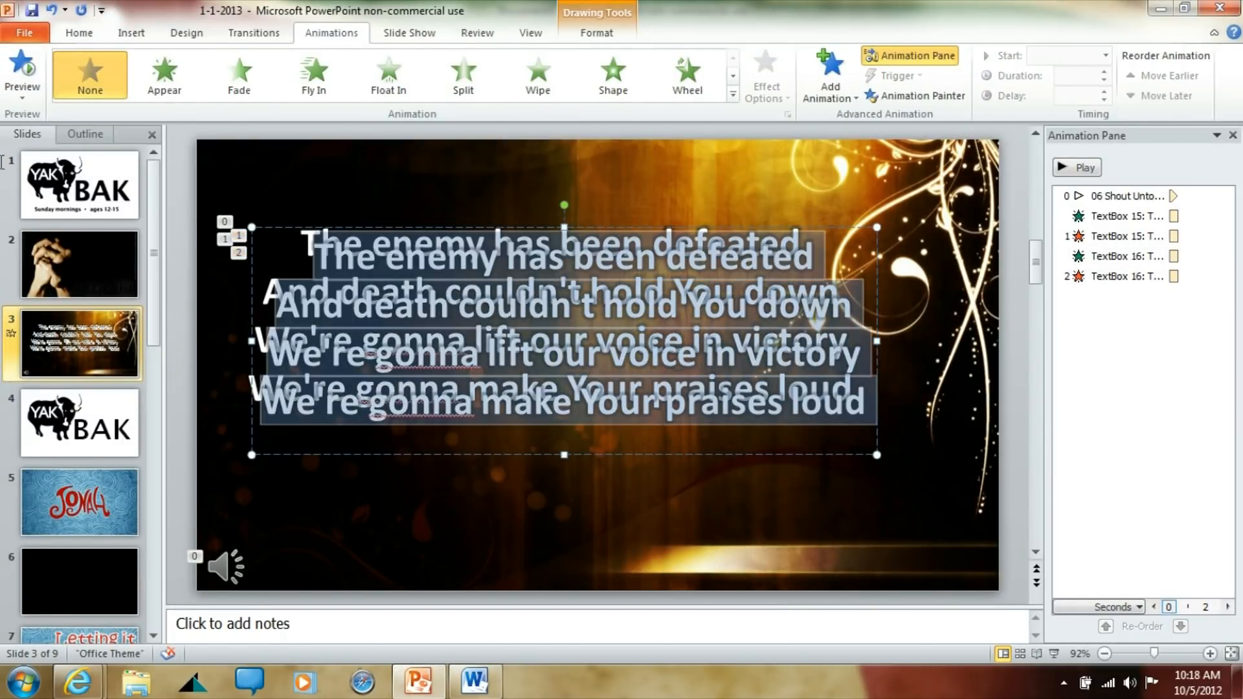
key("ctrl+v")
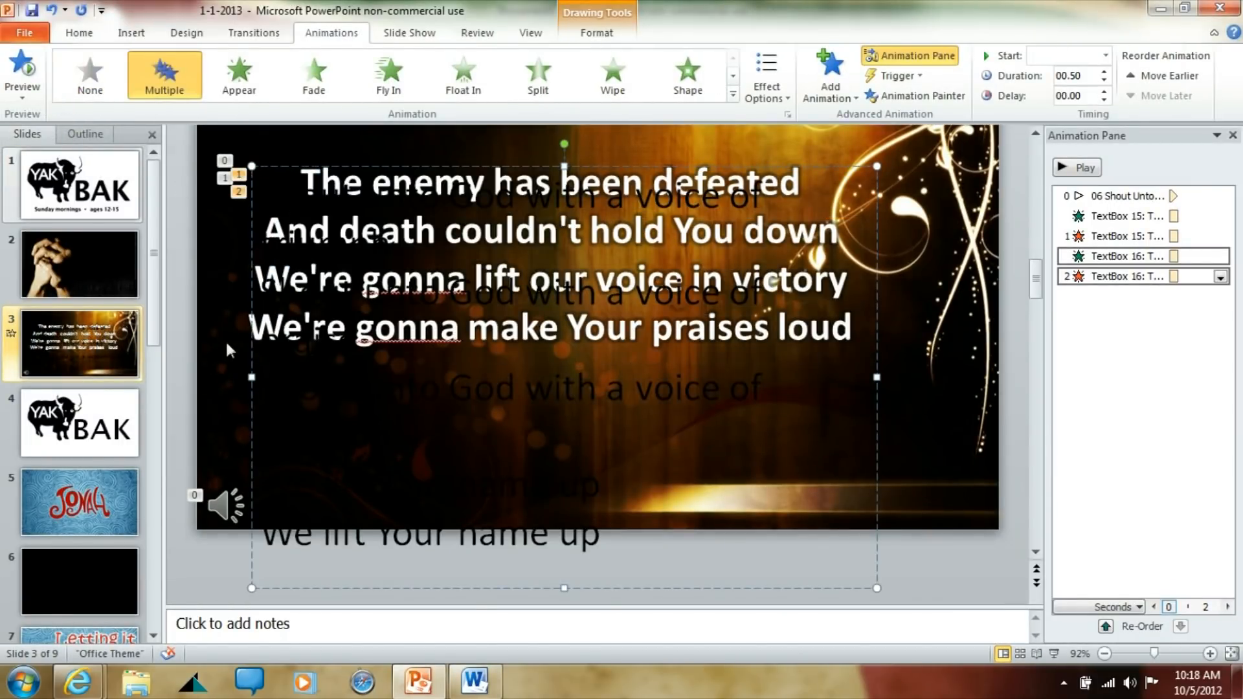
left_click(599, 593)
left_click(669, 637)
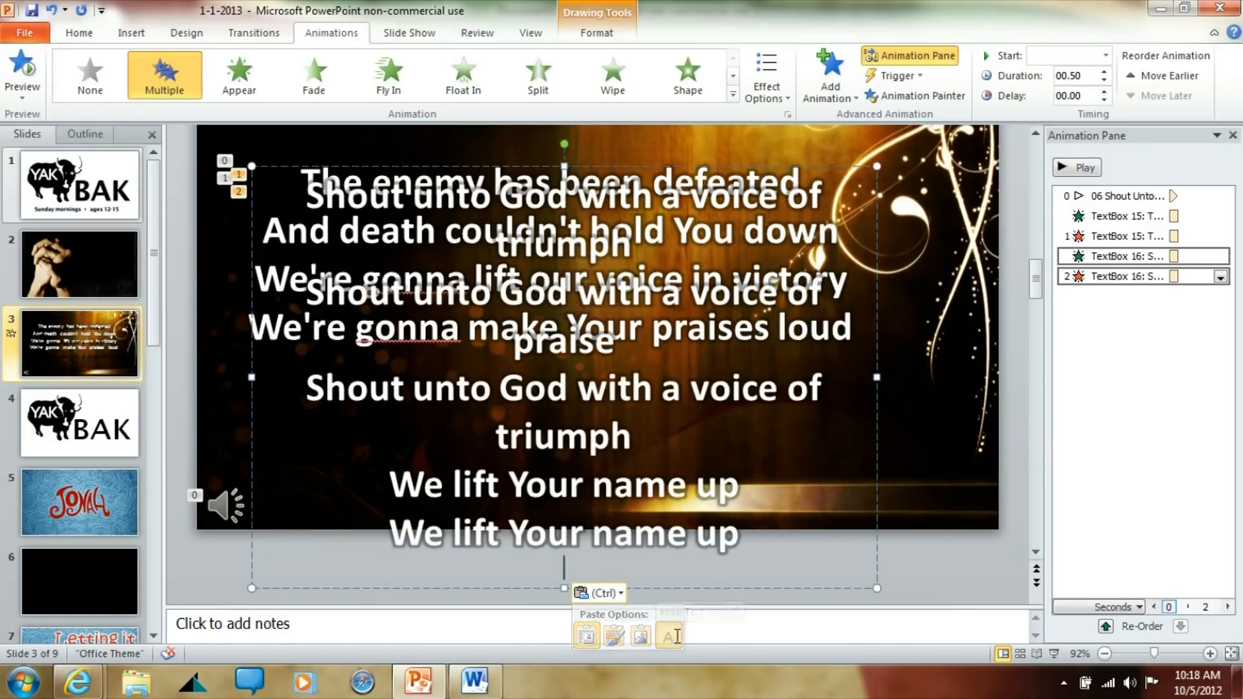
left_click_drag(877, 377, 971, 375)
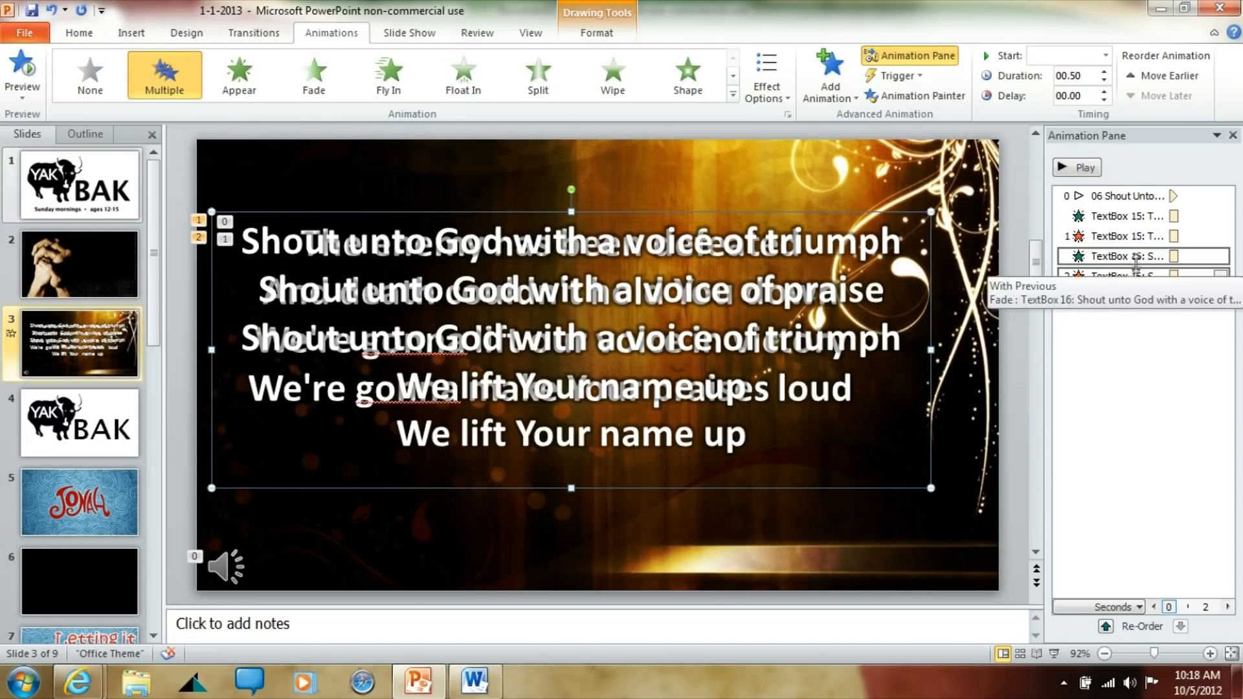
Delete the on-click Fade exit animation of the chorus text box on slide 3.
left_click(1098, 344)
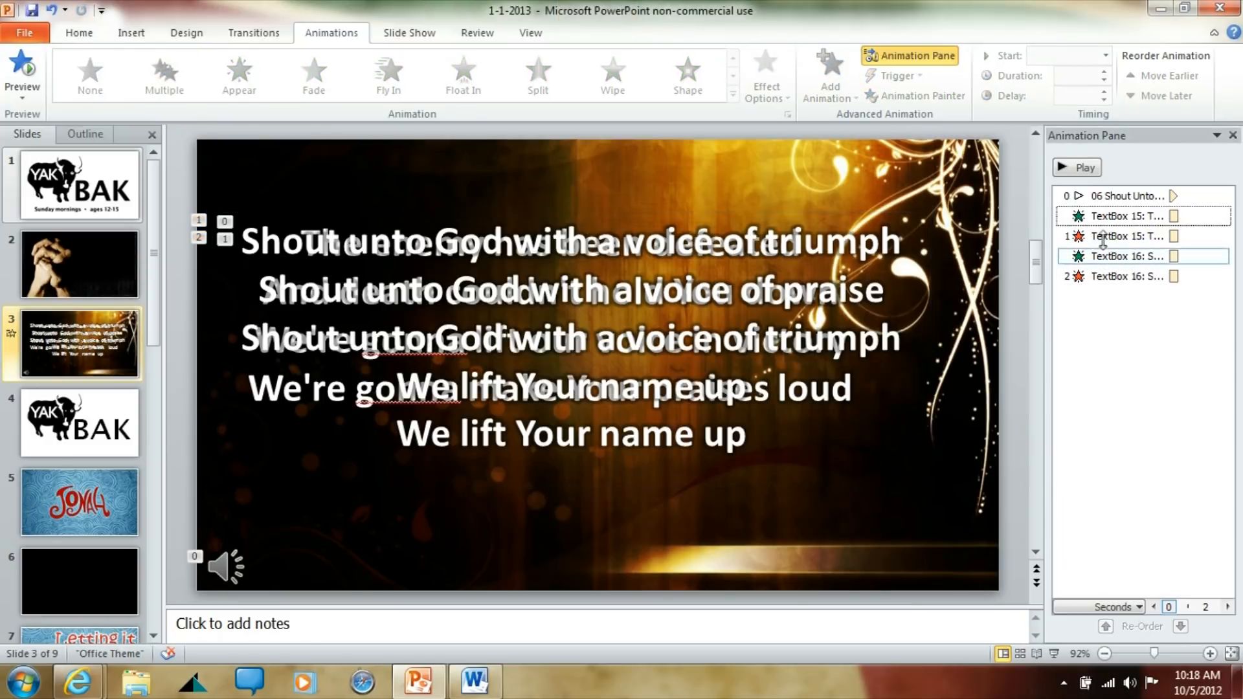
left_click(1109, 277)
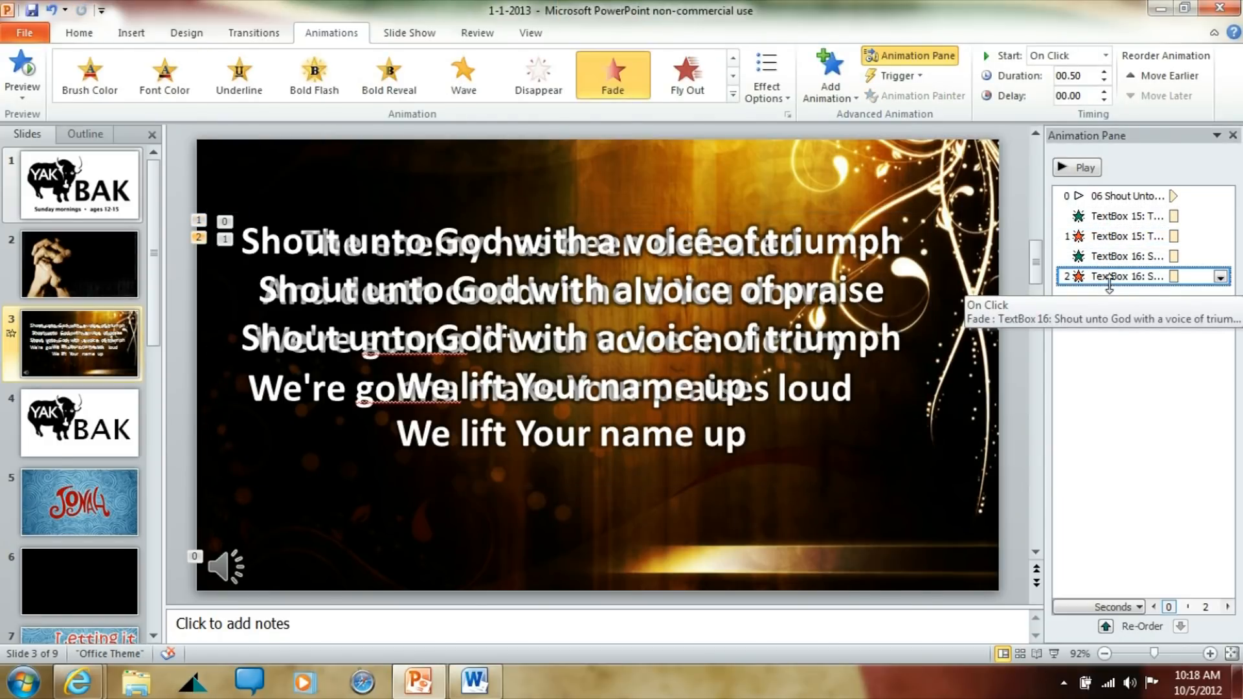
key("Delete")
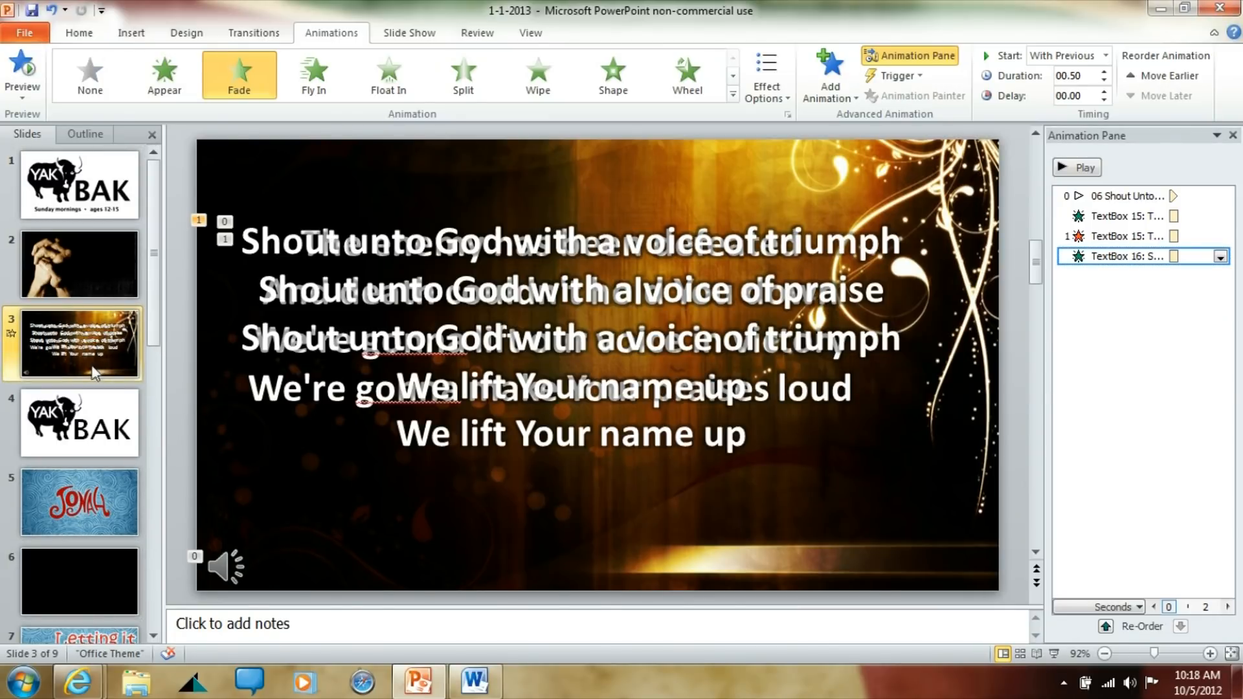
Go through slides 4 and 5 and open the empty black slide 6.
left_click(93, 424)
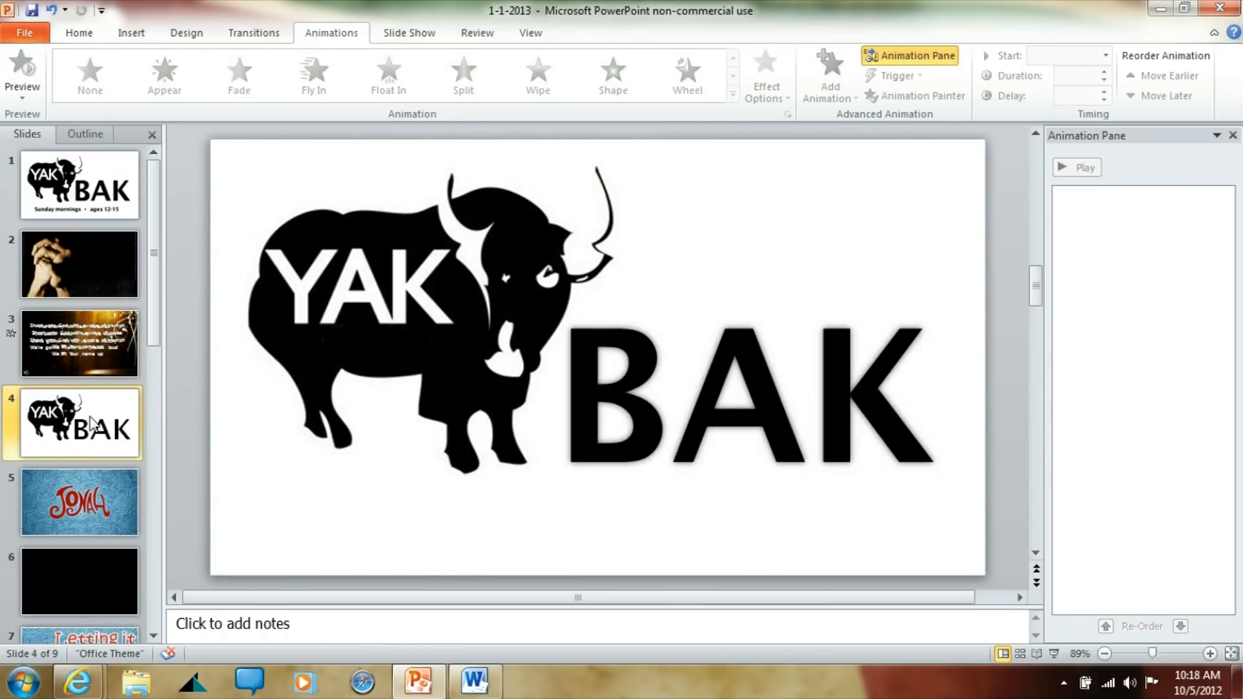
left_click(84, 503)
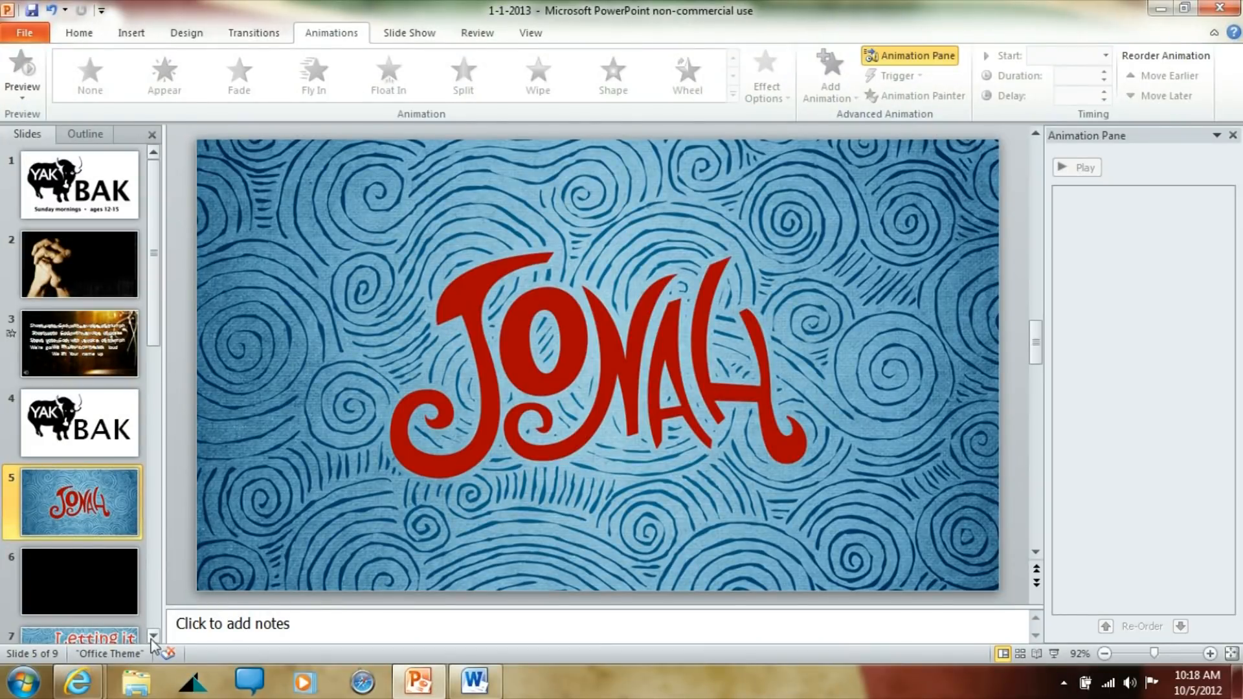
left_click(153, 636)
left_click(153, 637)
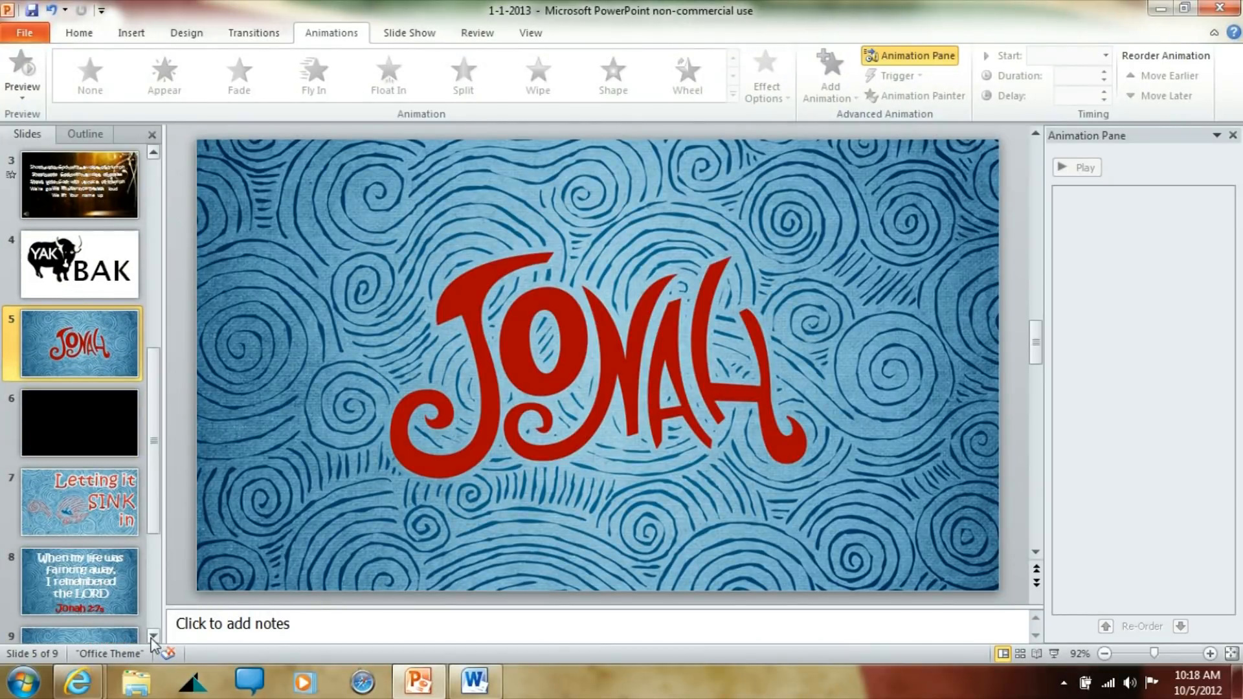
left_click(101, 413)
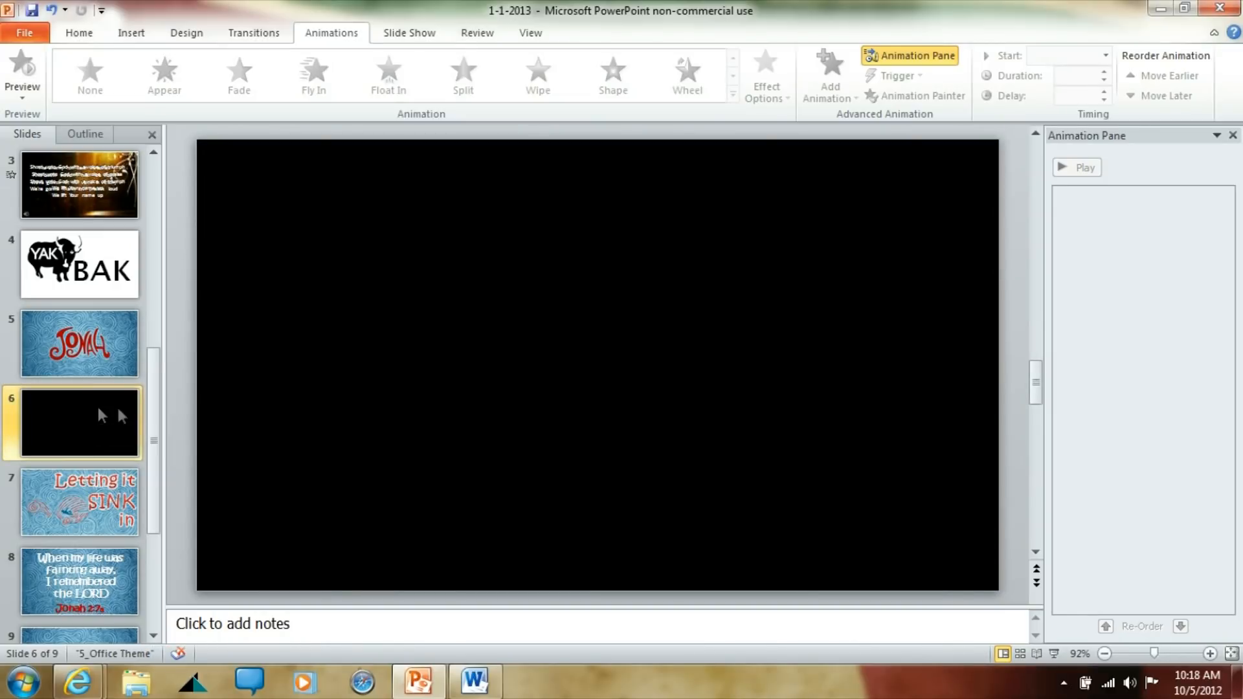
Switch to the browser and copy the share link of the YouTube video of the Jonah story.
left_click(1157, 12)
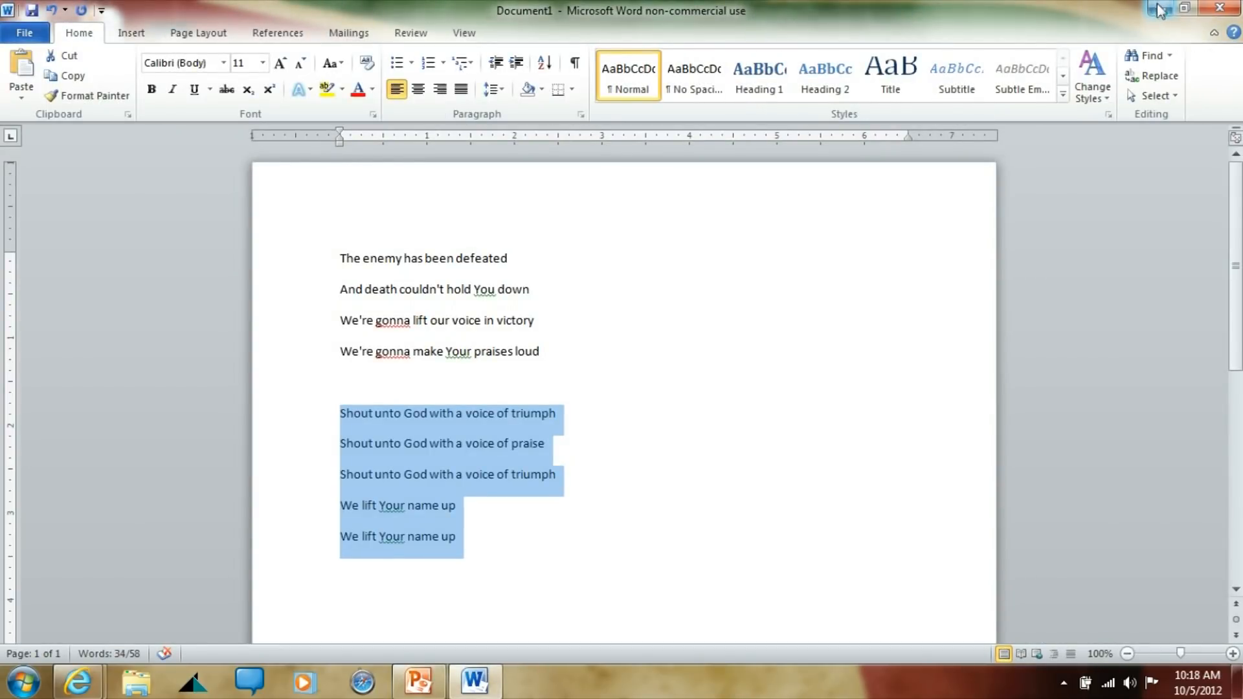
left_click(1159, 12)
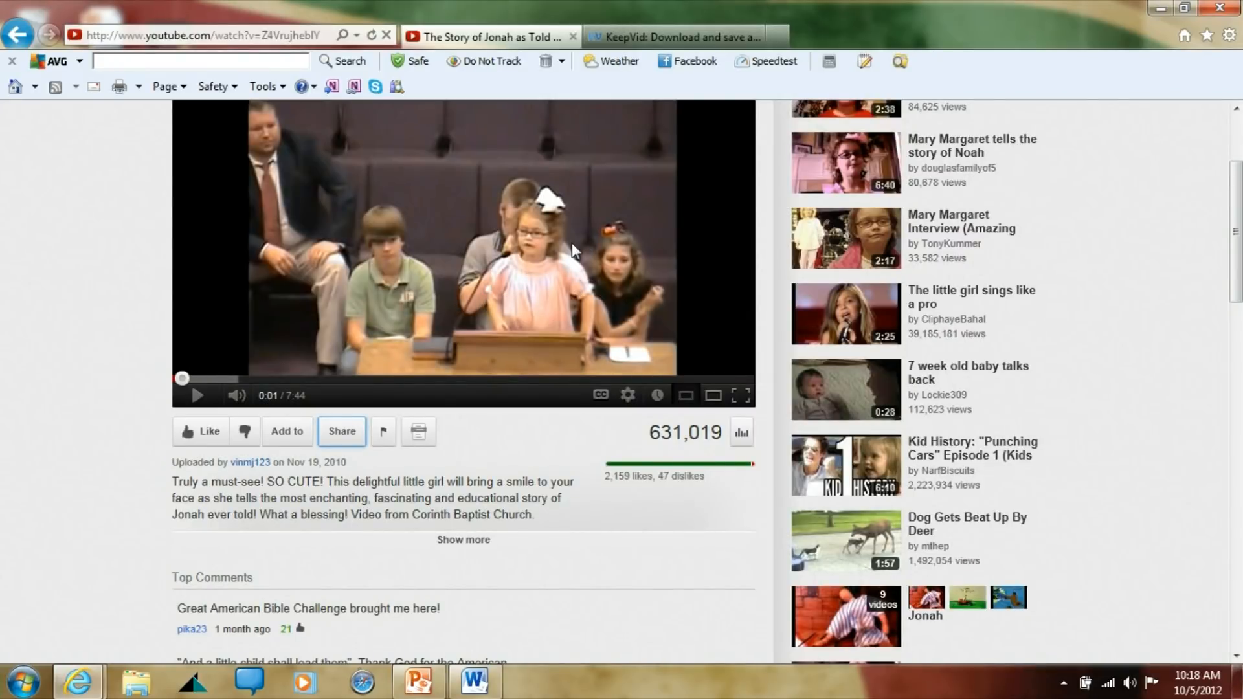
scroll(547, 285, "up", 2)
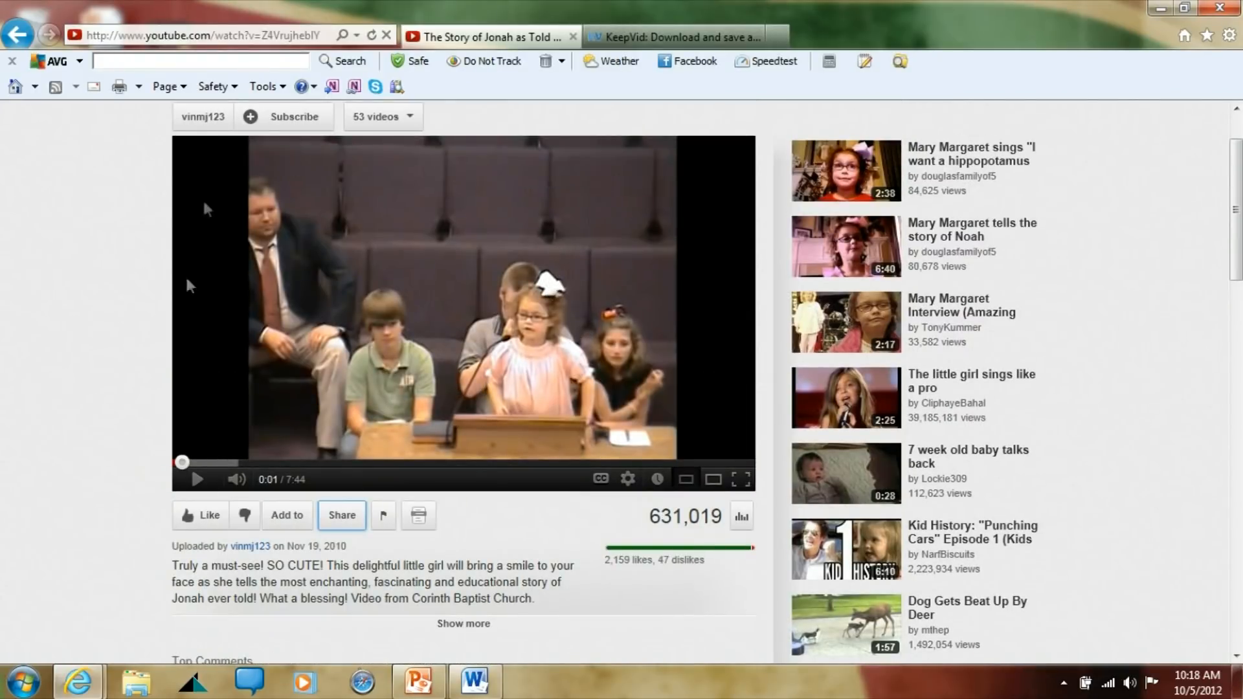
left_click(332, 516)
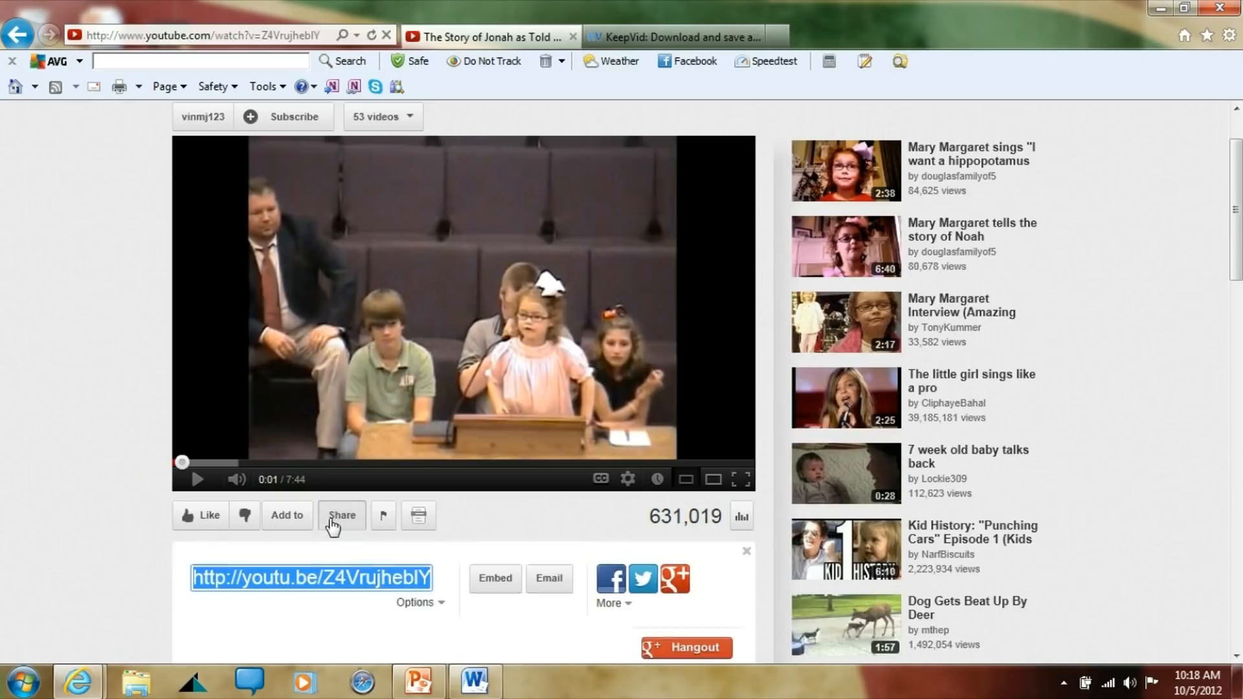
scroll(317, 519, "down", 4)
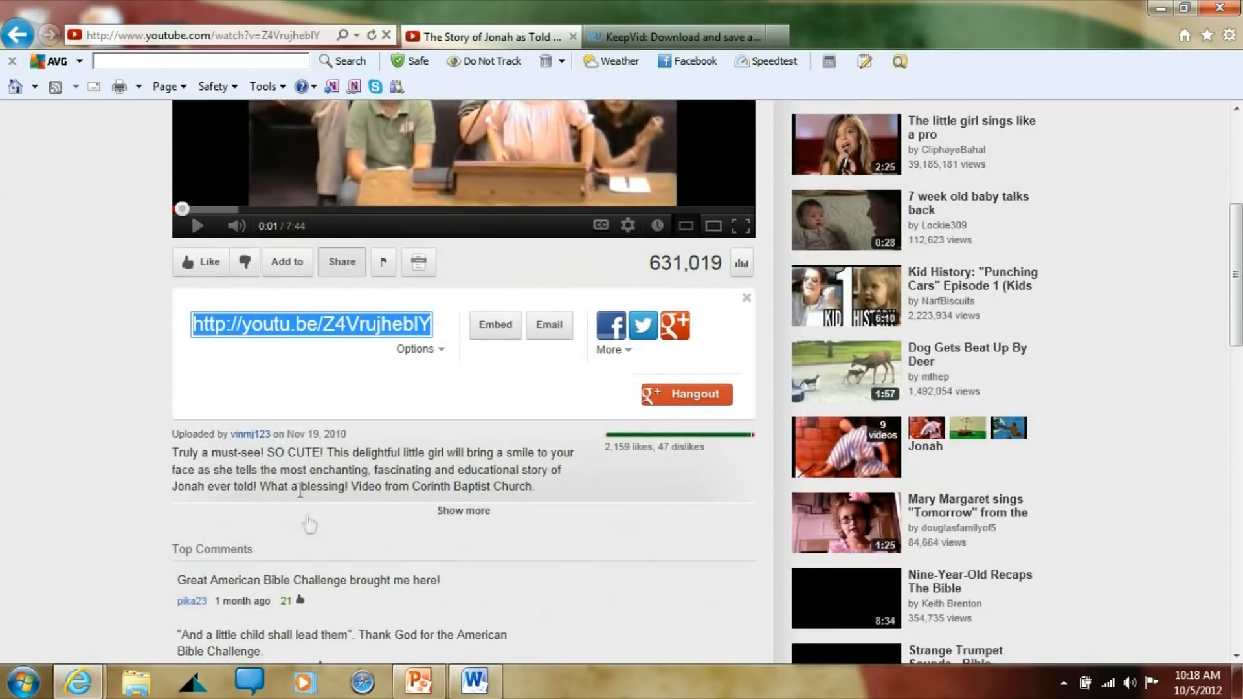
right_click(319, 323)
left_click(363, 387)
Paste the copied YouTube link into the KeepVid page and request the video's download links.
left_click(673, 37)
left_click(413, 208)
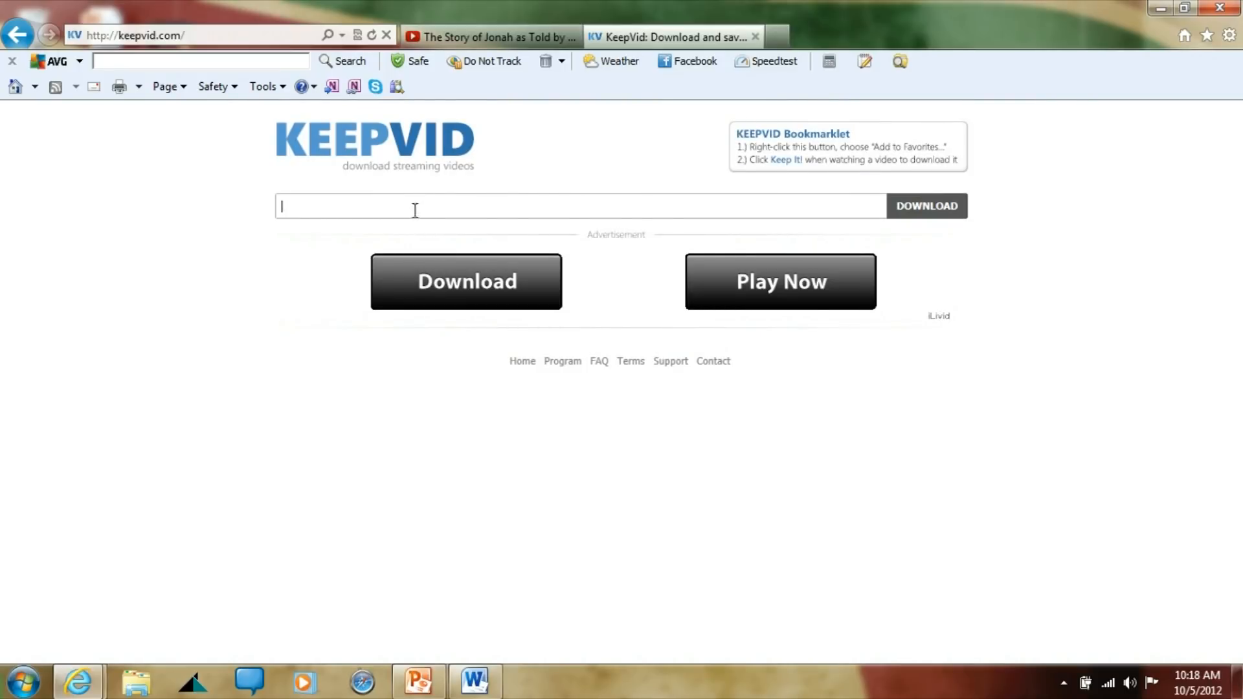
right_click(416, 210)
left_click(455, 290)
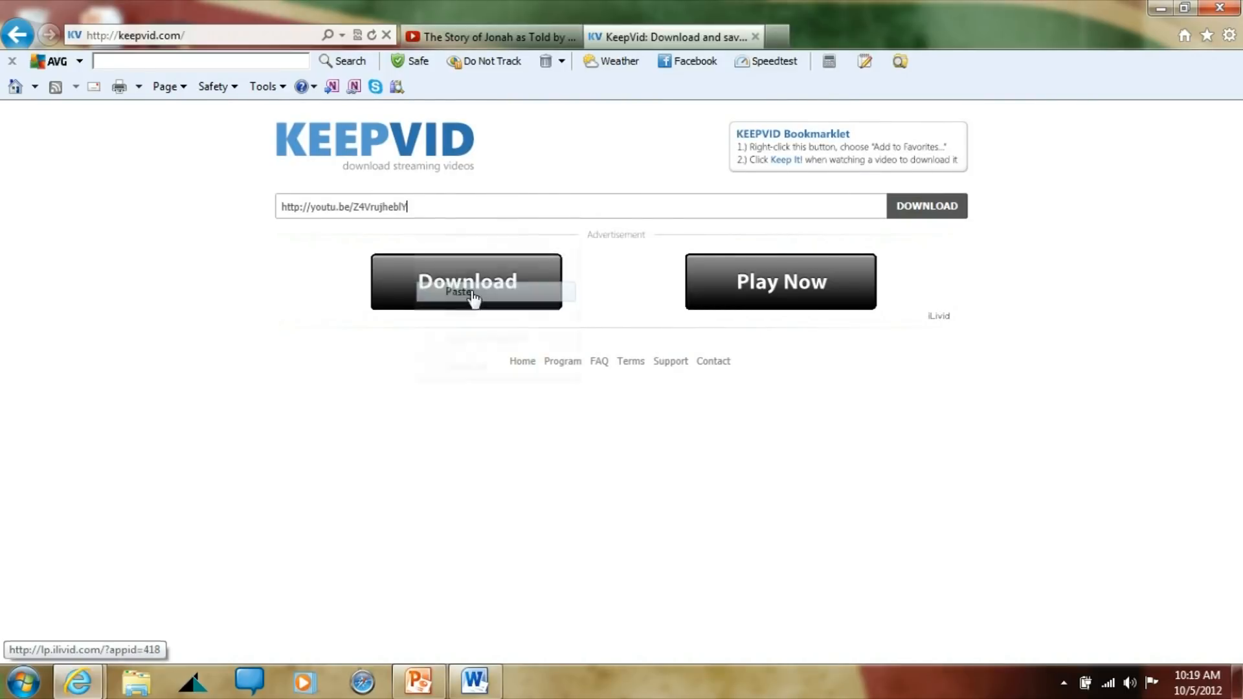
left_click(939, 219)
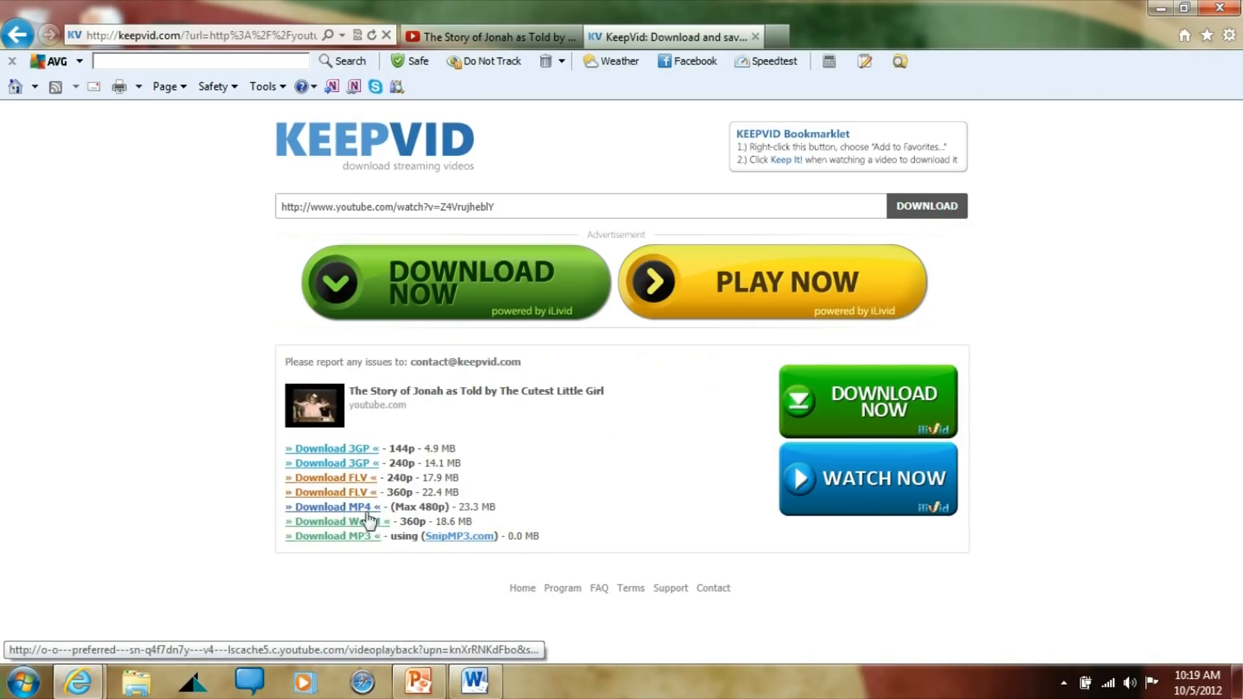
Return to PowerPoint and insert the video file "The Story of Jonah as Told by The Cutest Little Girl" on slide 6.
left_click(1162, 8)
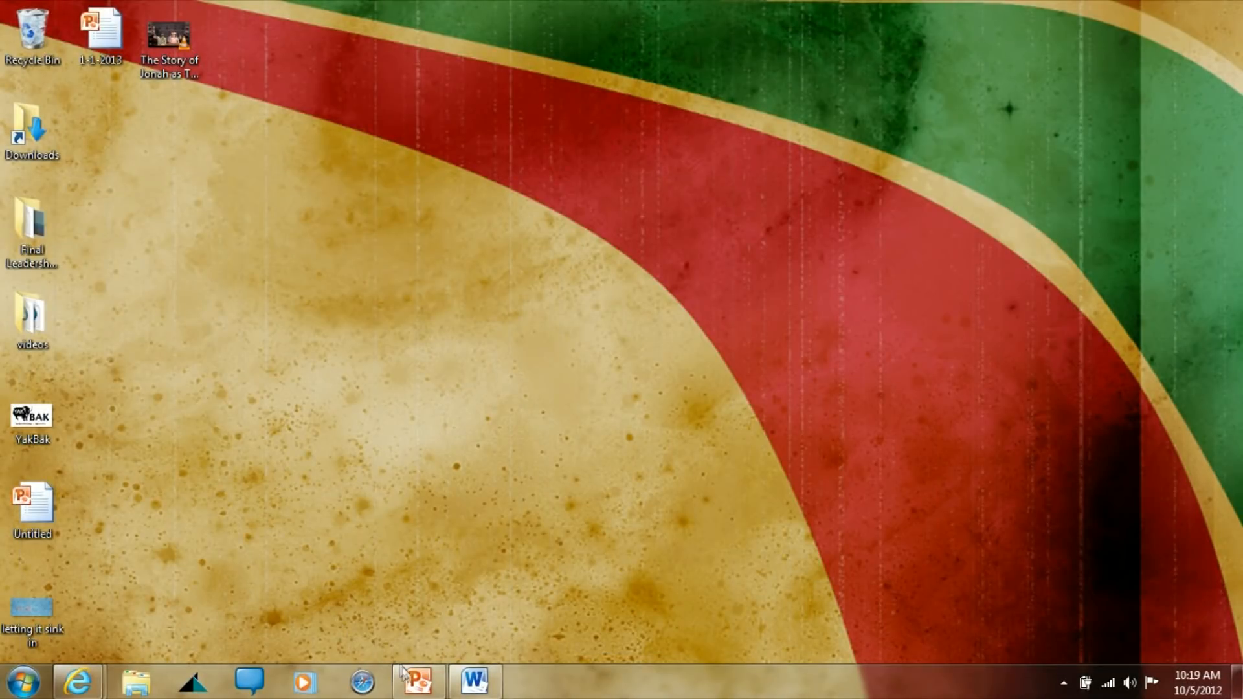
left_click(404, 677)
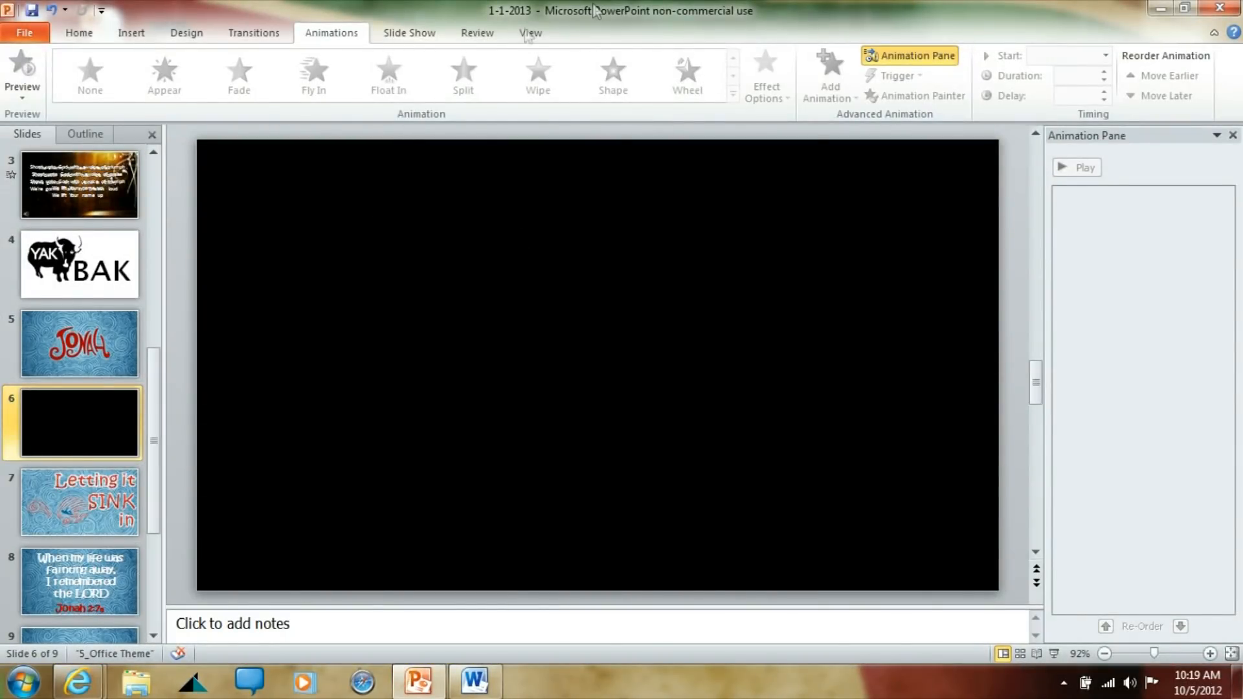
left_click(132, 35)
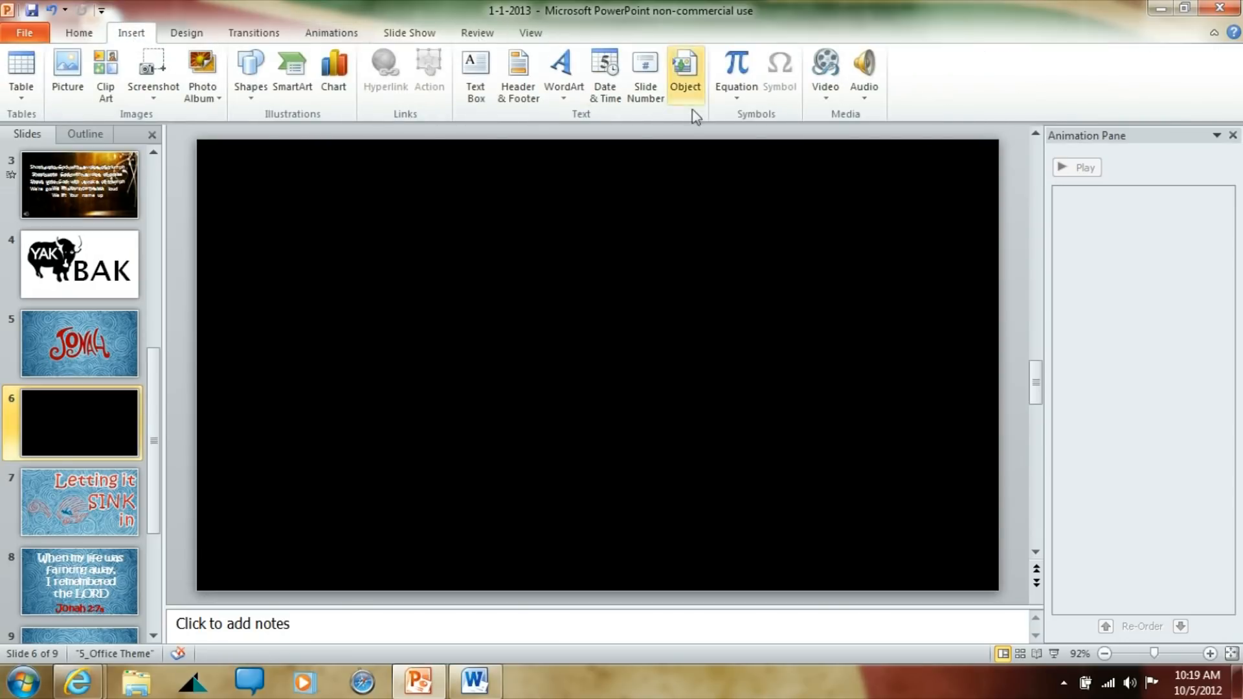
left_click(830, 75)
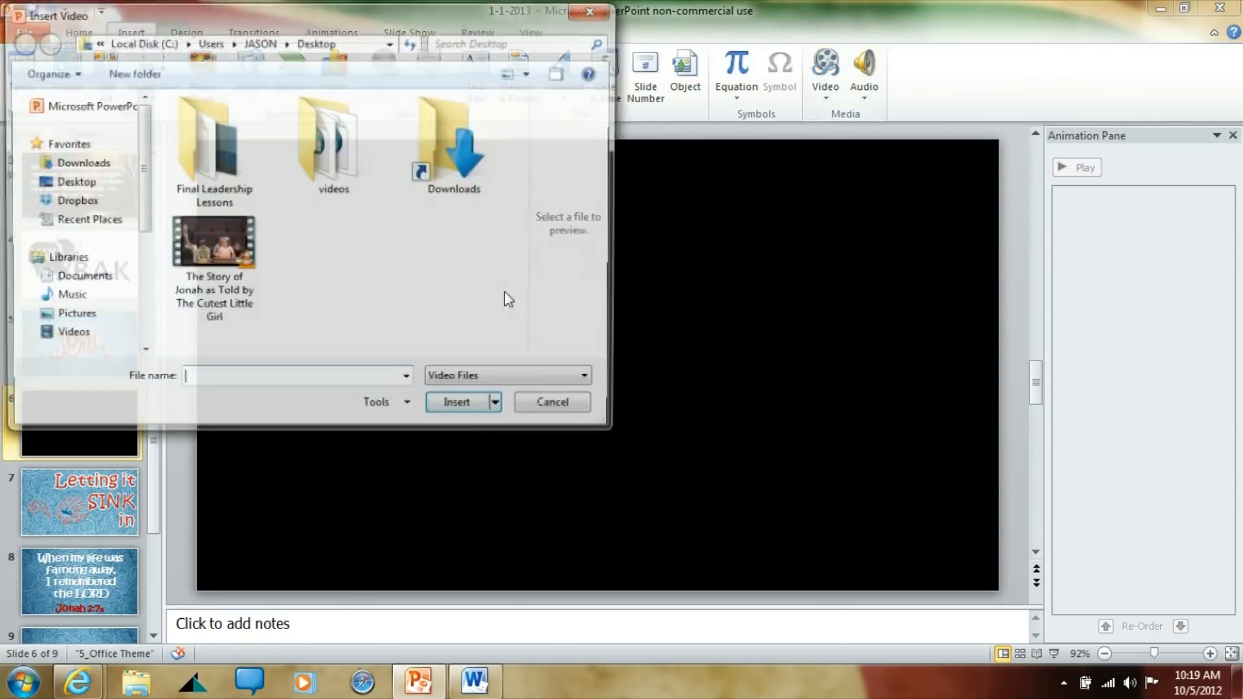
double_click(213, 246)
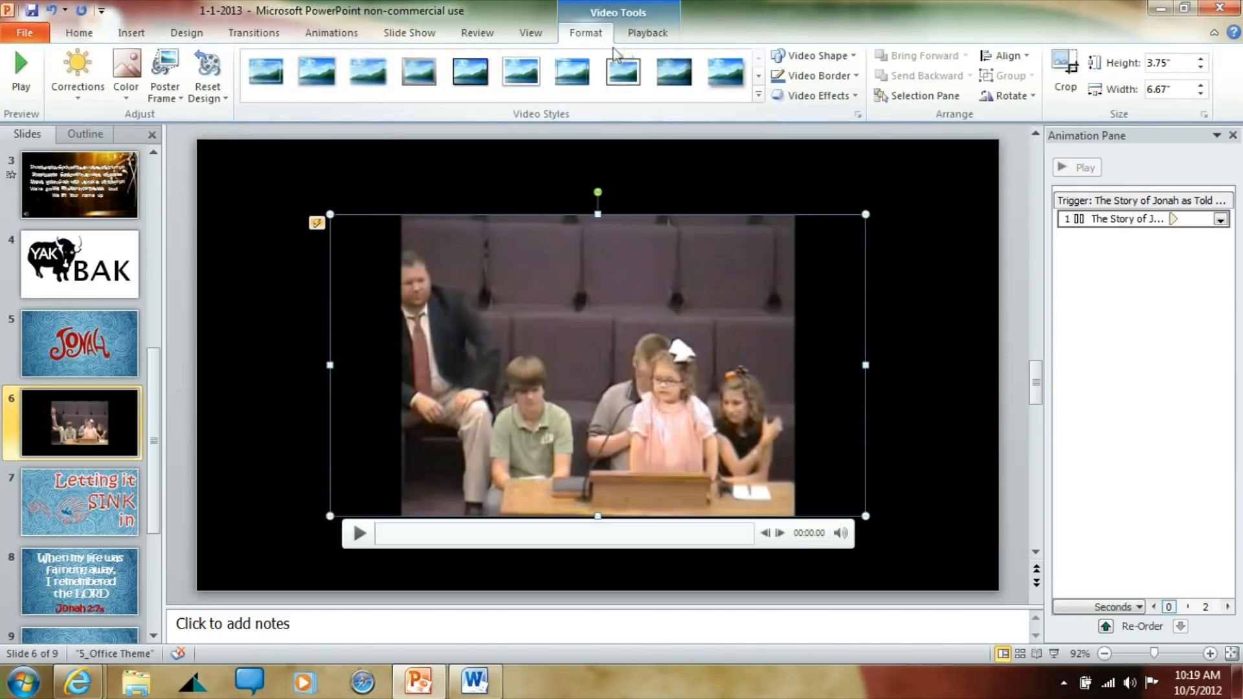
Set the inserted video to start automatically, play full screen and hide while not playing.
left_click(647, 34)
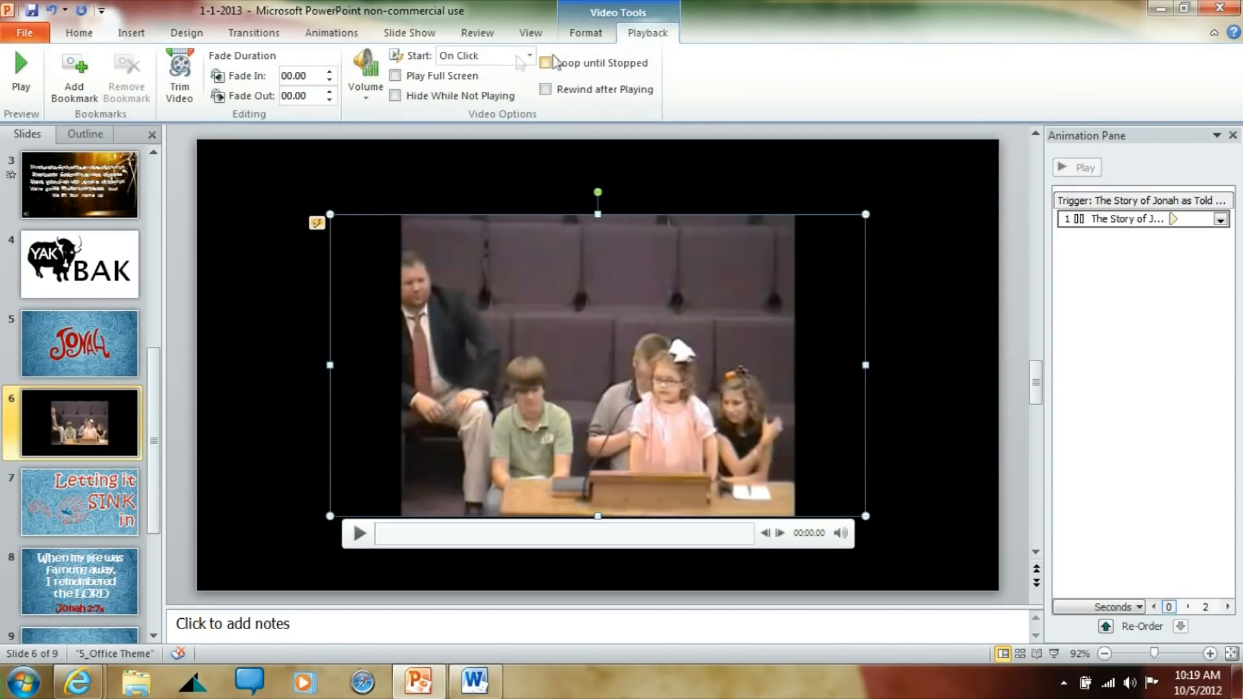
left_click(467, 56)
left_click(469, 75)
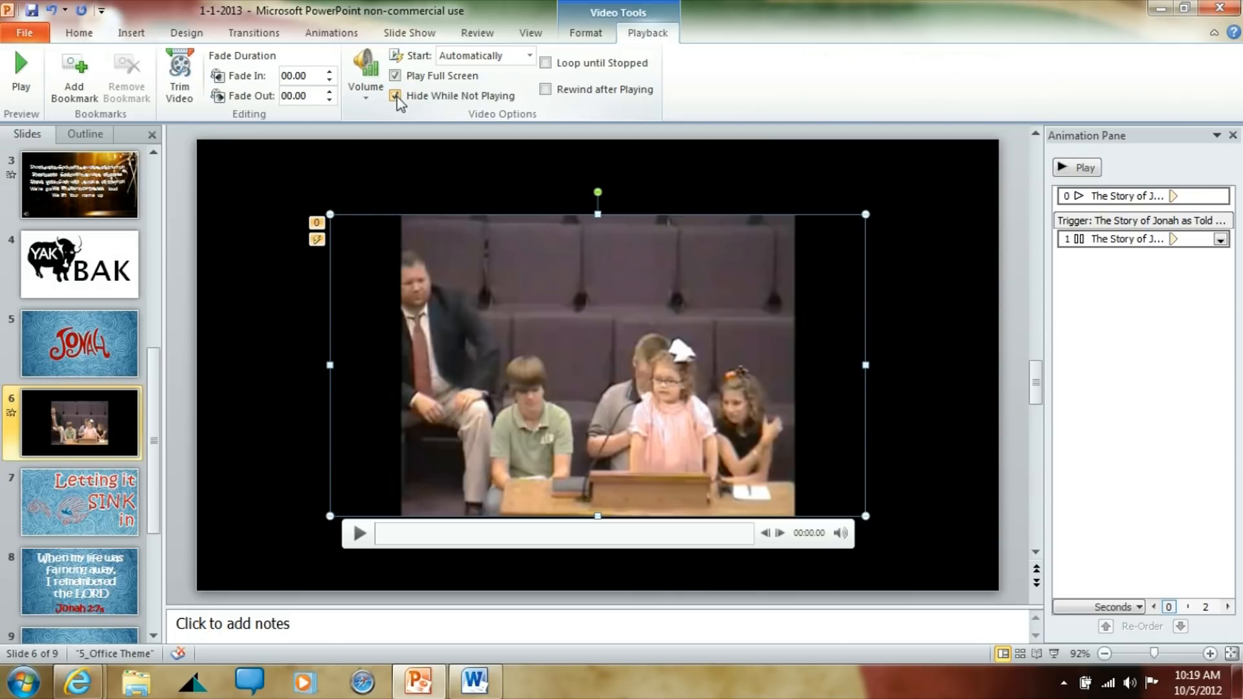
Open the final Jonah slide, slide 9, and start inserting an audio file on it.
left_click(153, 635)
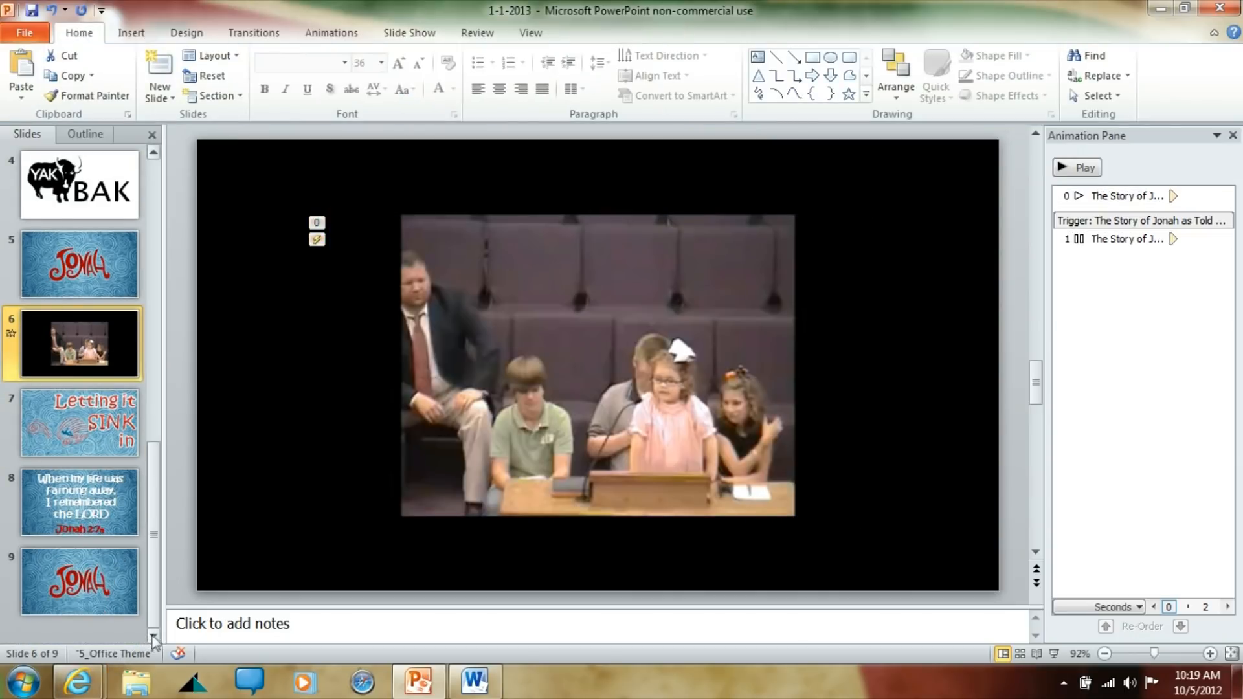
left_click(94, 588)
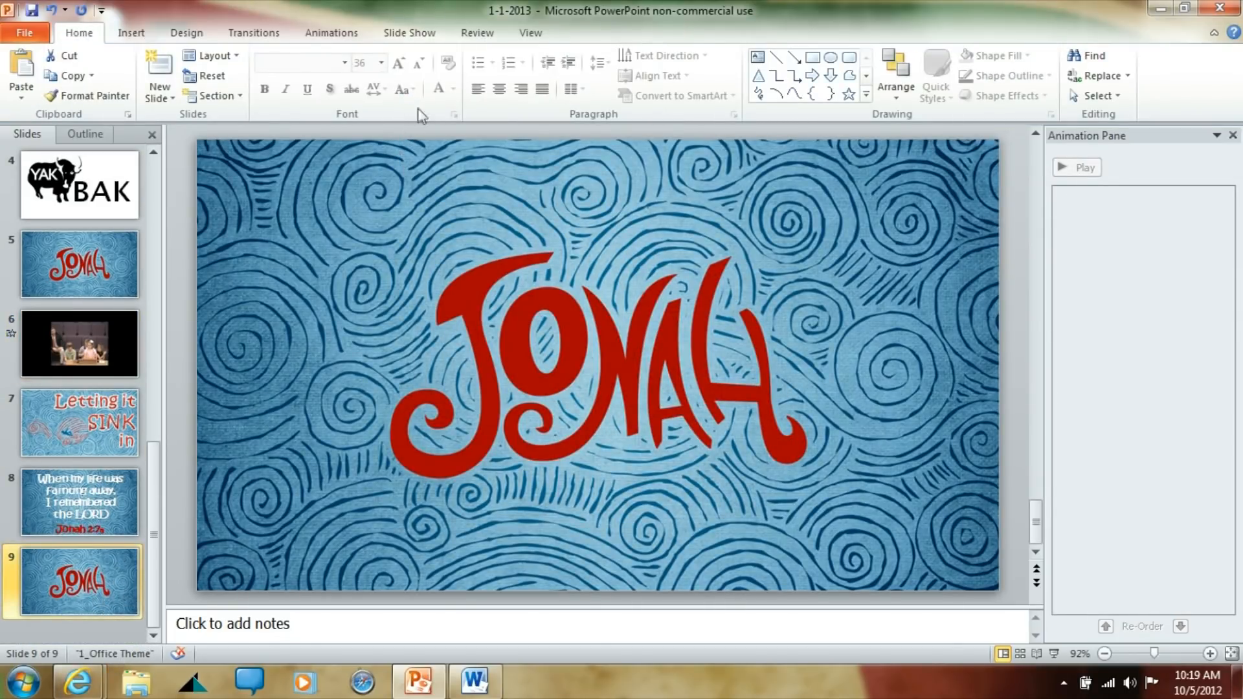
left_click(130, 33)
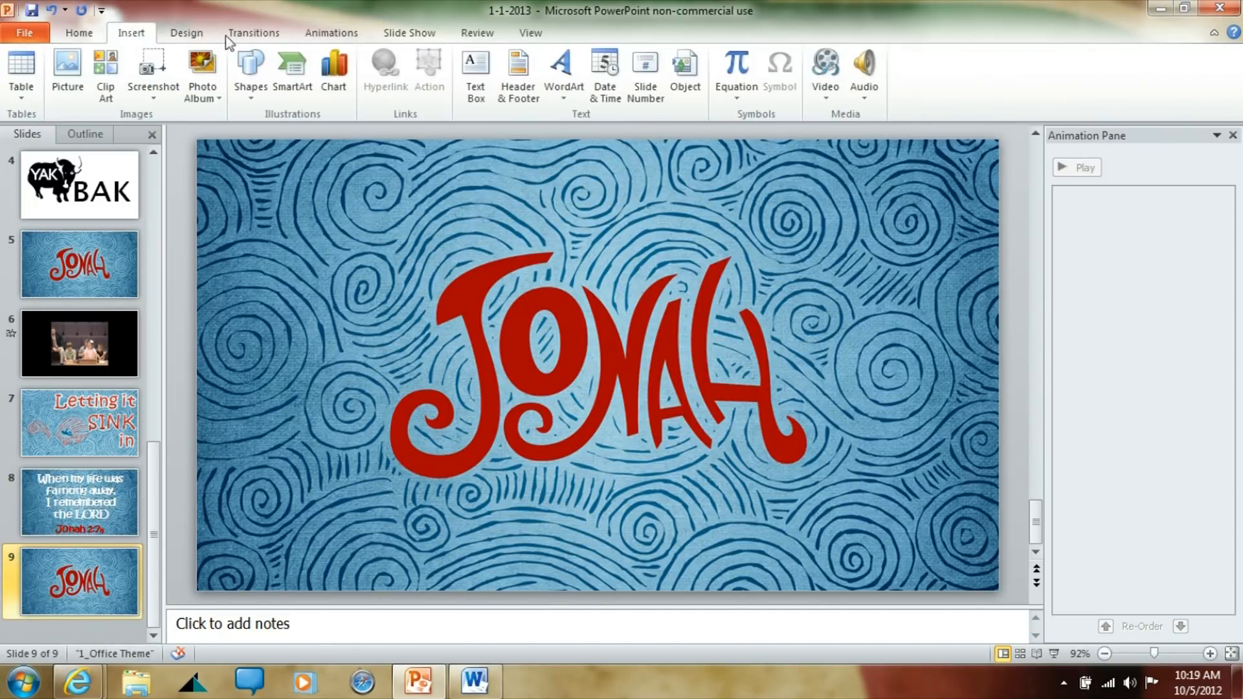
left_click(861, 64)
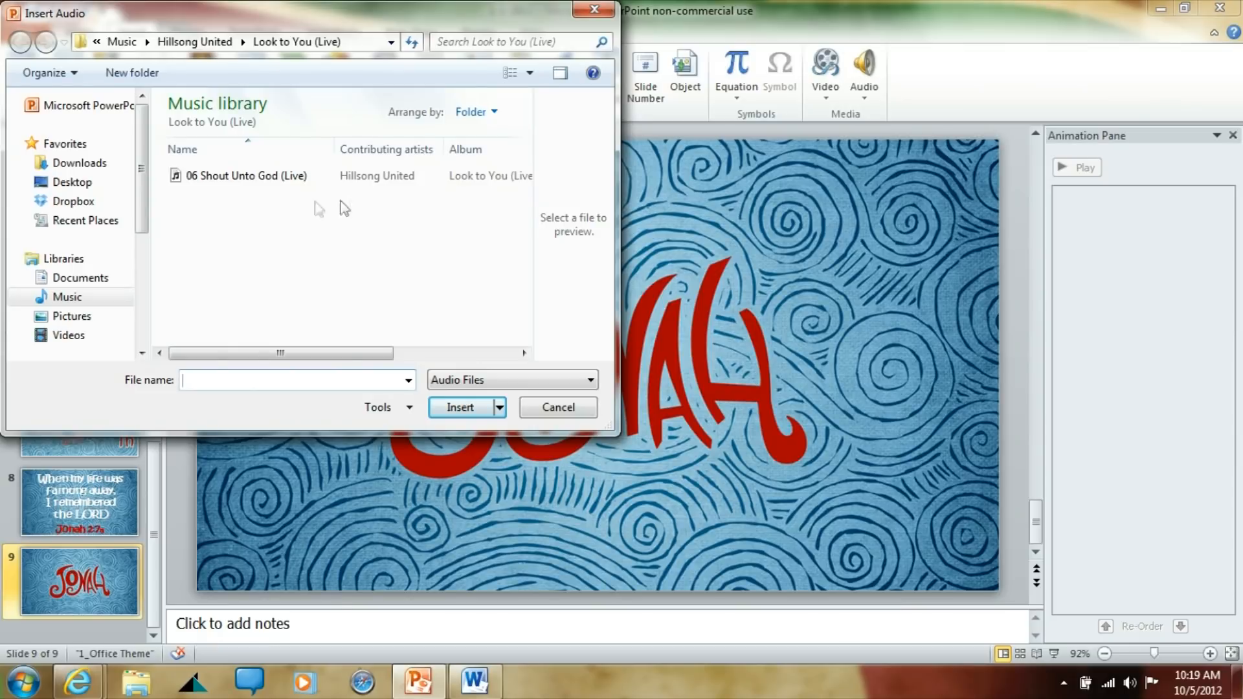
Insert the audio file "06 Called To Be" from the iTunes music folder of Texas Bible College on slide 9.
left_click(98, 297)
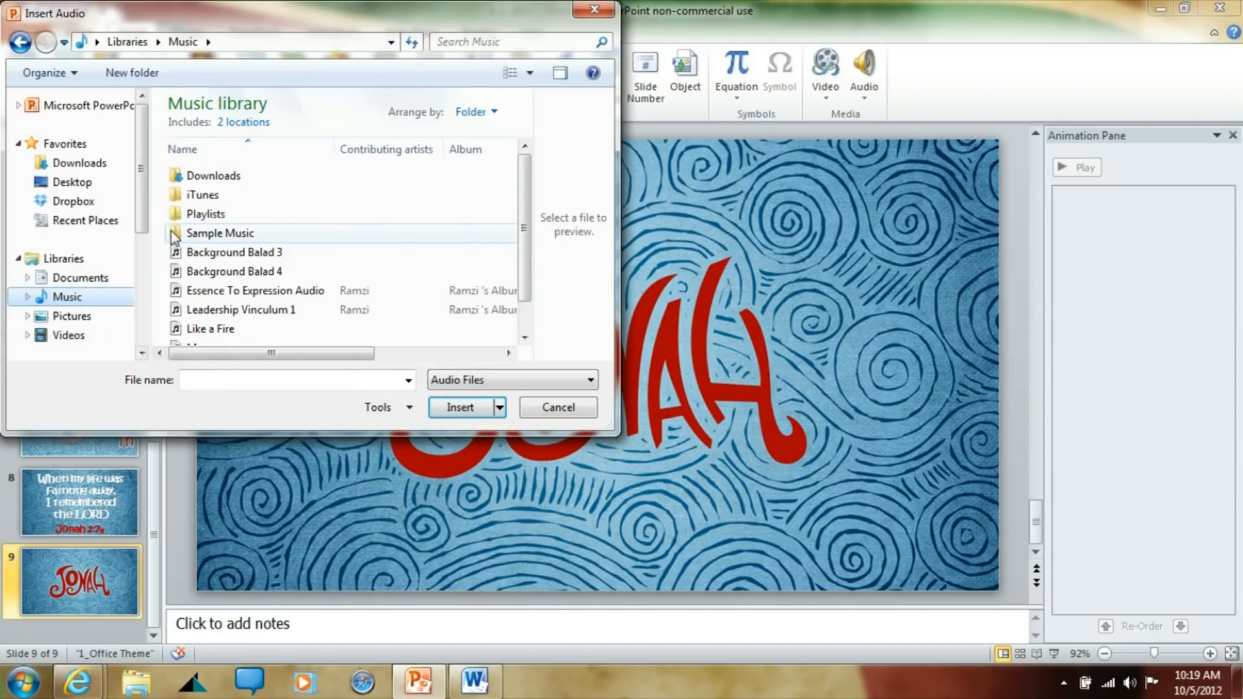
double_click(209, 196)
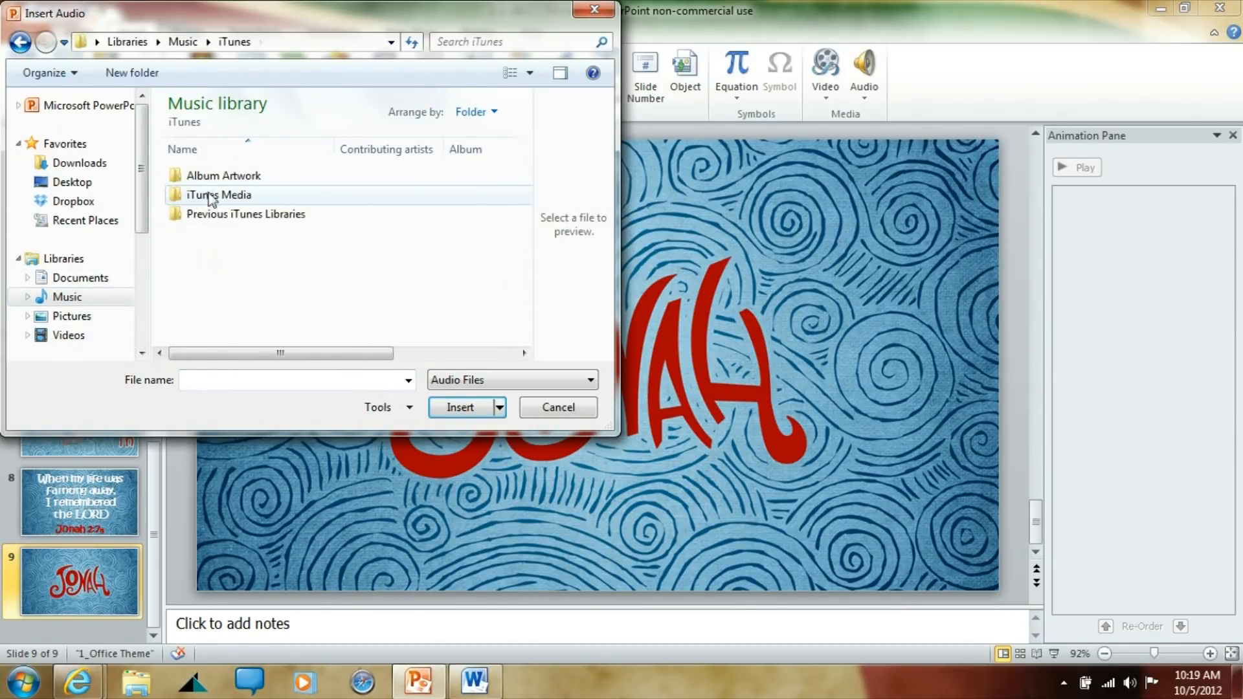
double_click(209, 196)
double_click(214, 252)
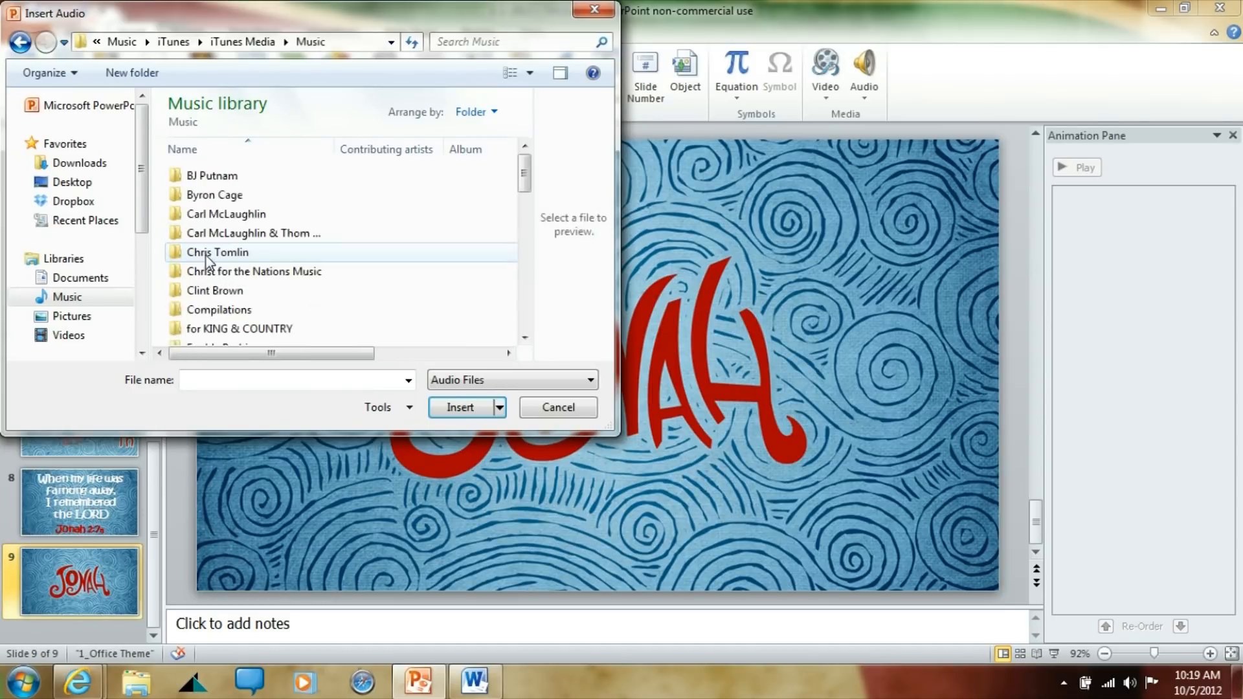
left_click_drag(523, 183, 523, 297)
double_click(243, 313)
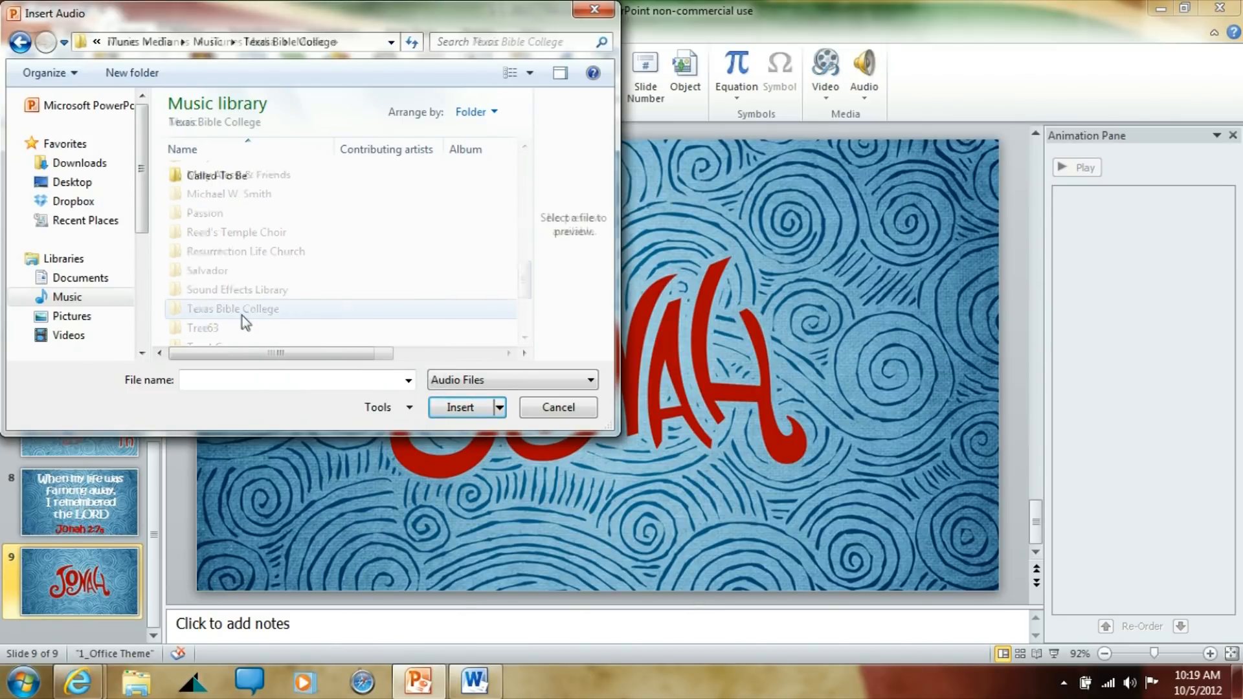
double_click(220, 178)
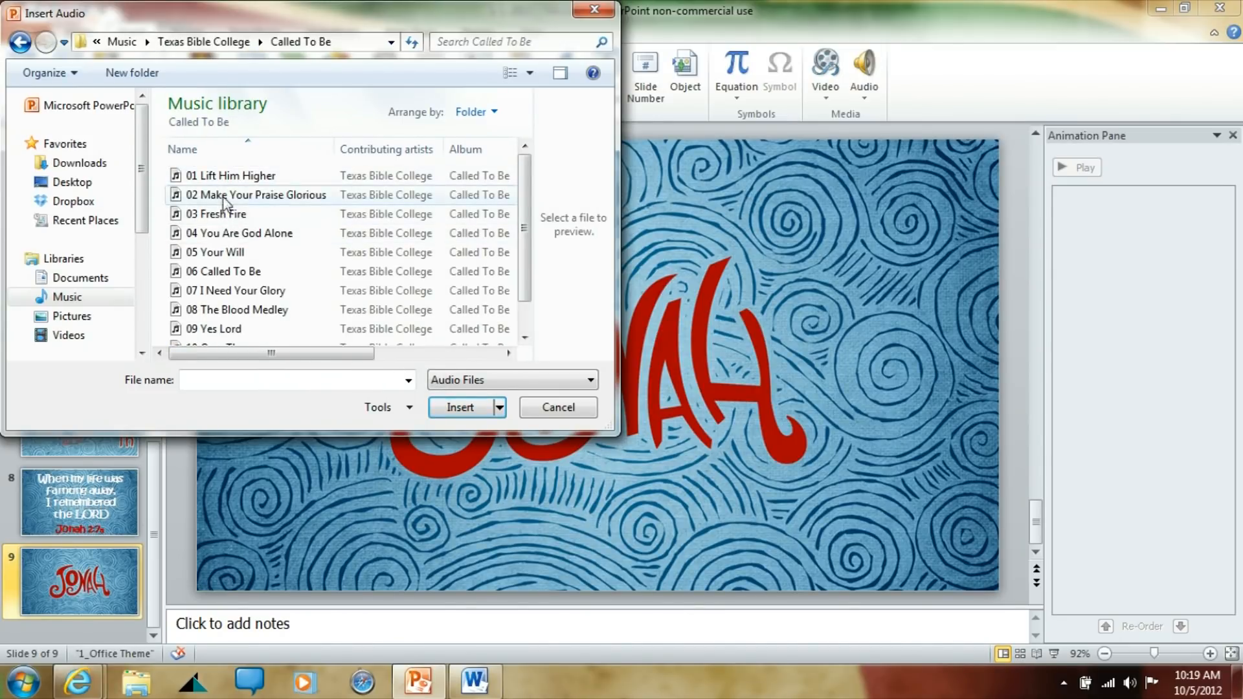
double_click(226, 271)
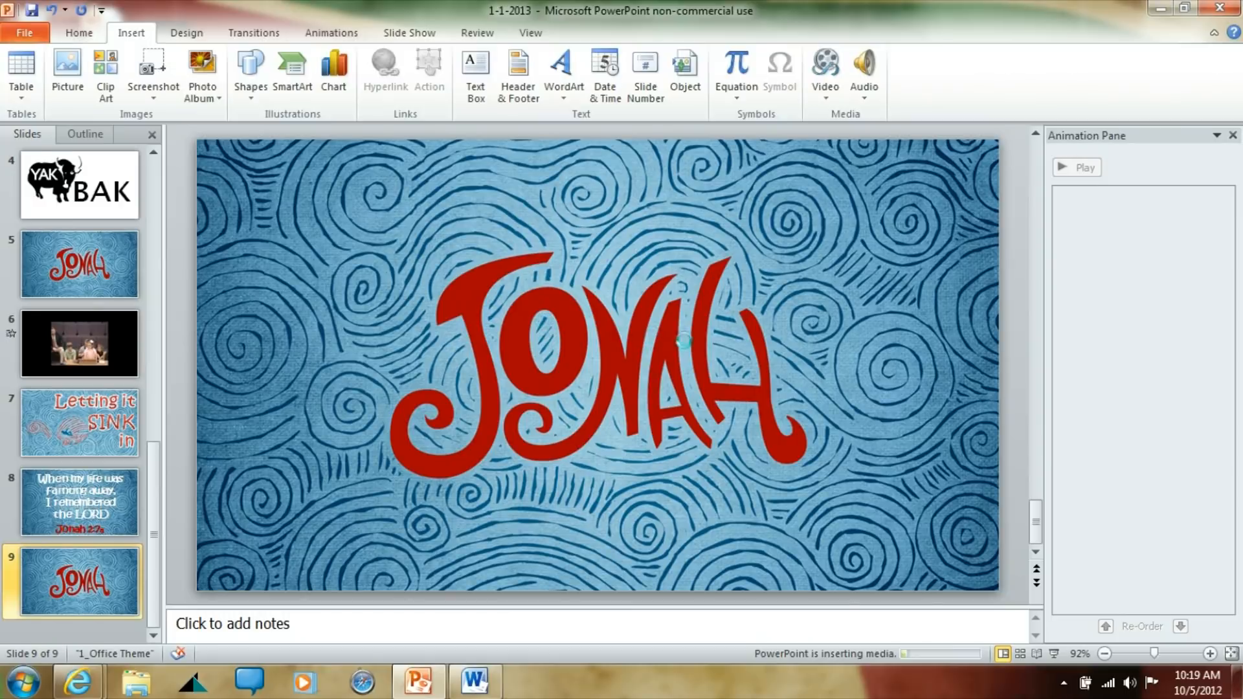
Move the audio icon to the lower-left corner of slide 9 and set it to hide during the show.
left_click_drag(625, 334, 611, 350)
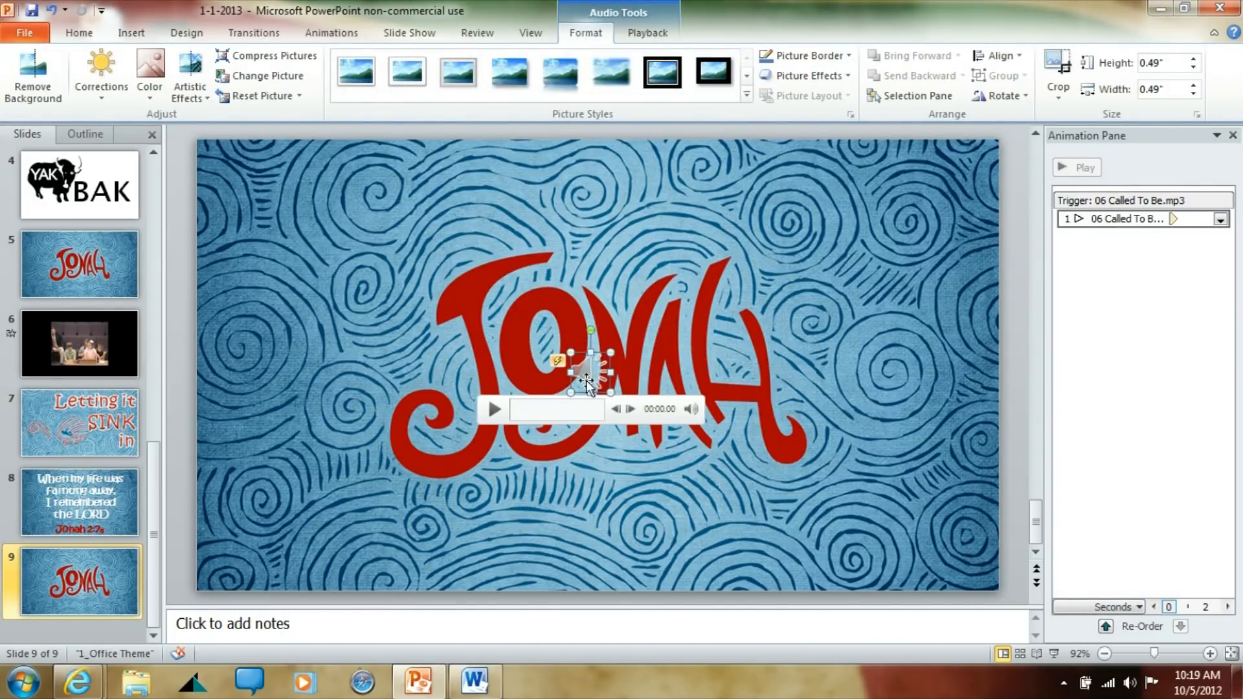
left_click_drag(288, 547, 230, 549)
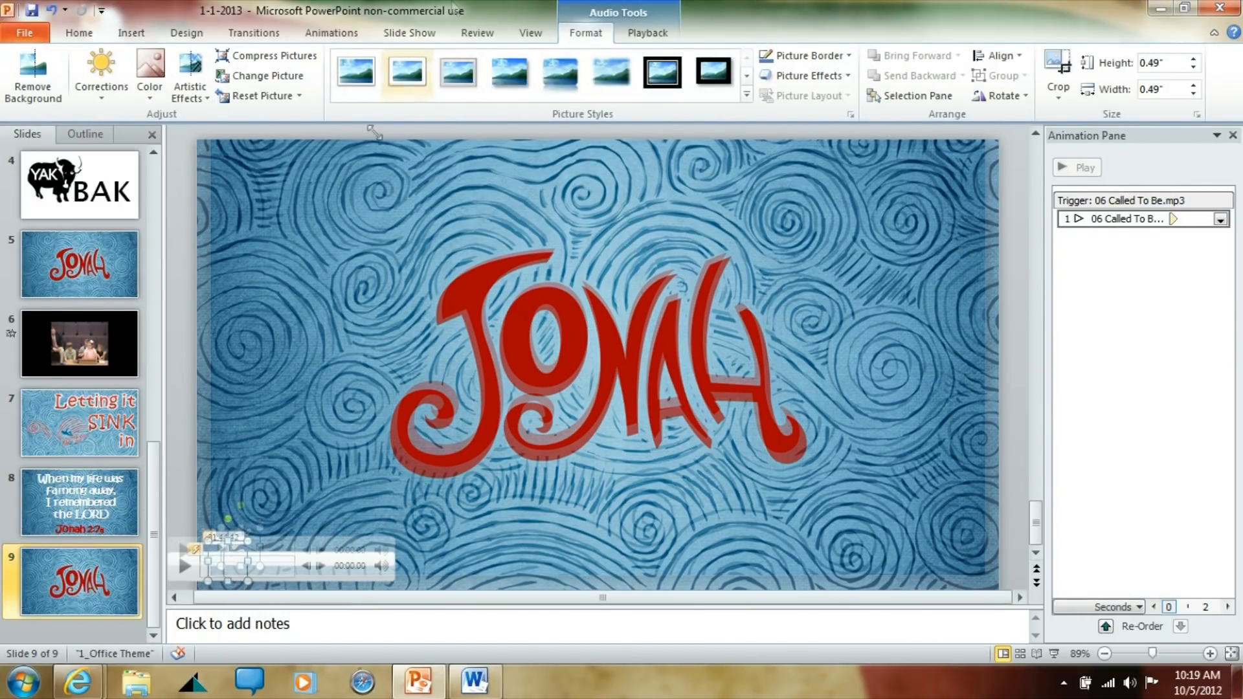
left_click(647, 34)
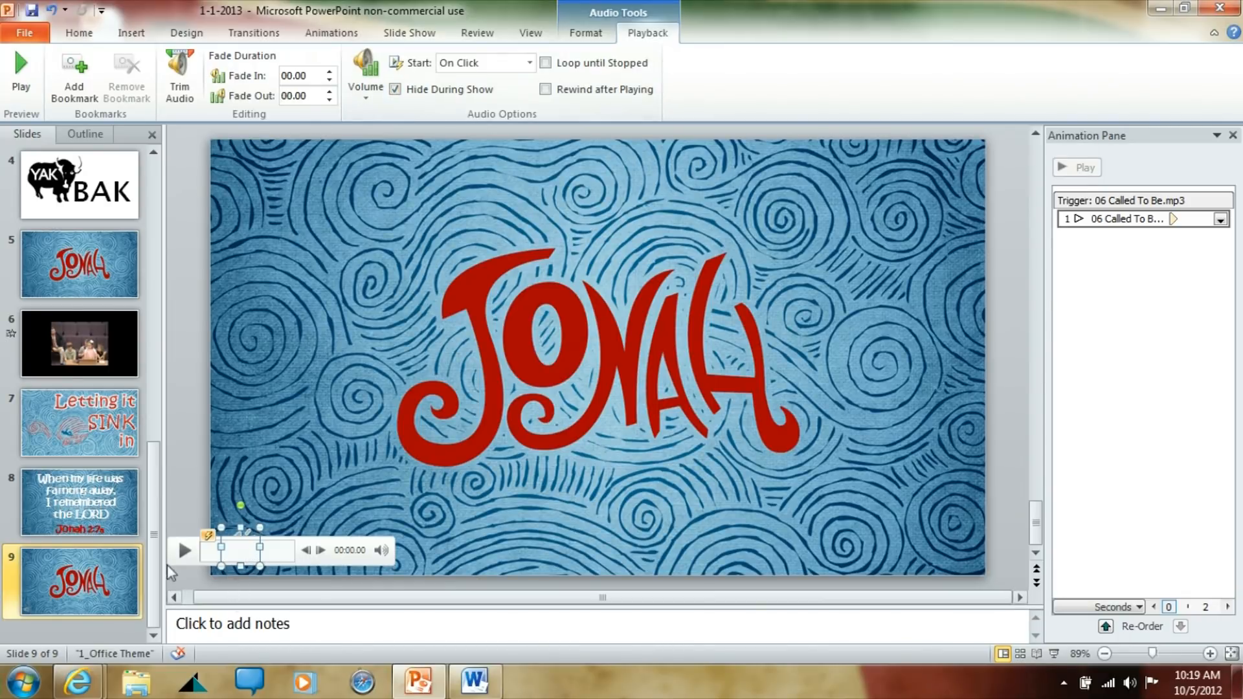
Run the slide show from slide 1, advance through all slides to the end and exit the show.
left_click_drag(156, 546, 136, 240)
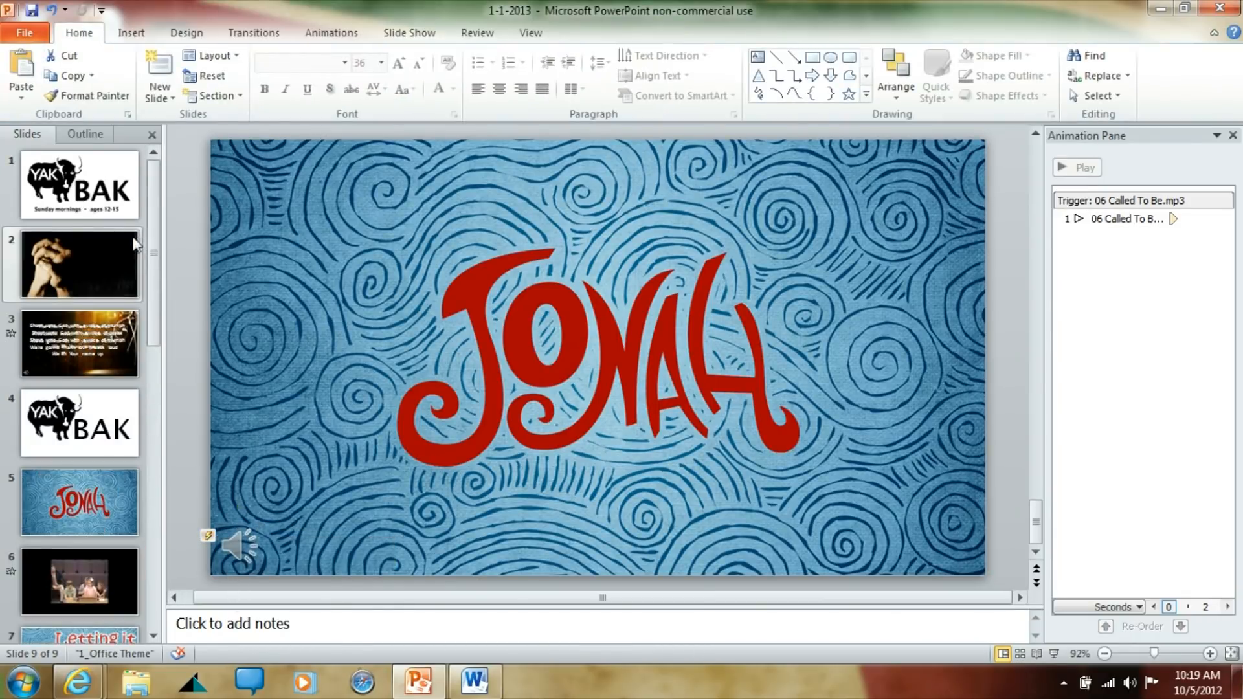
left_click(75, 200)
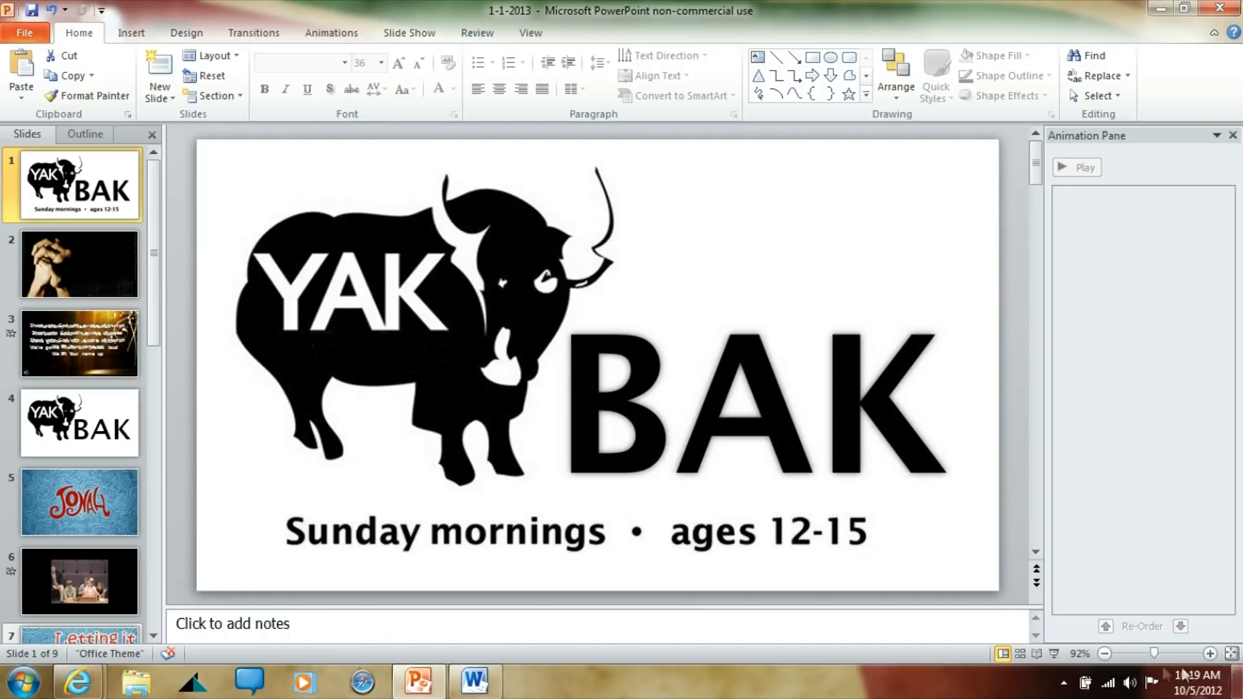
left_click(1054, 654)
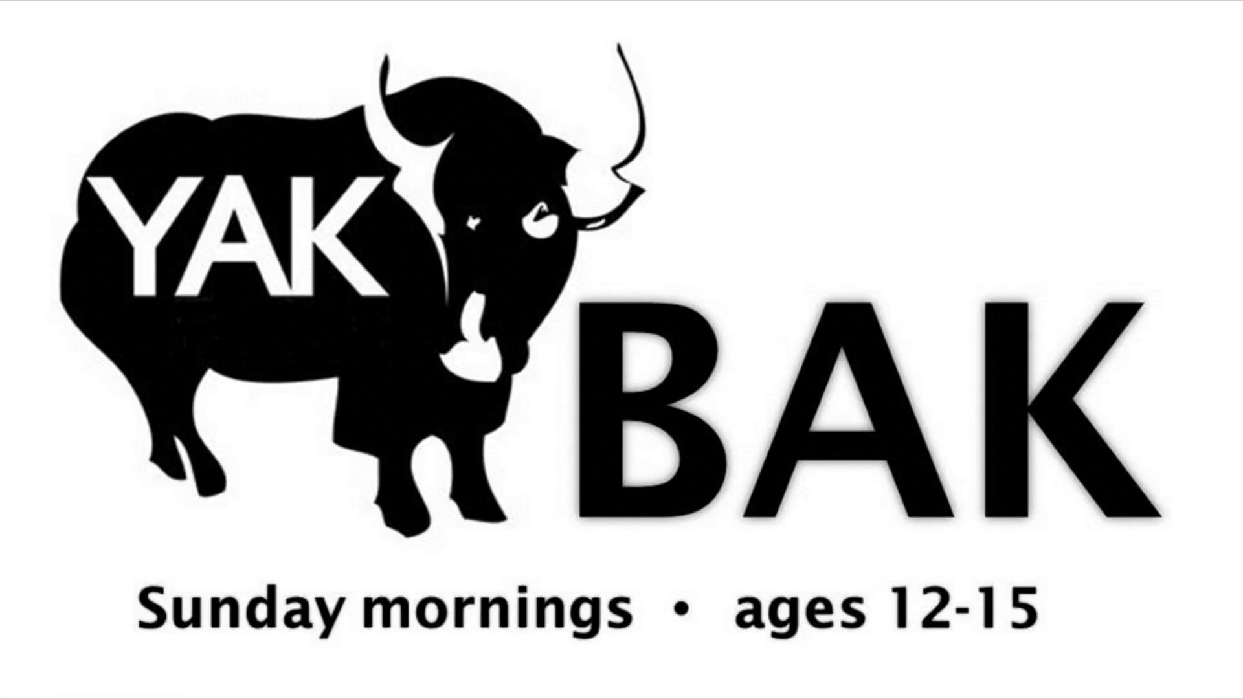
key("Right")
key("Right")
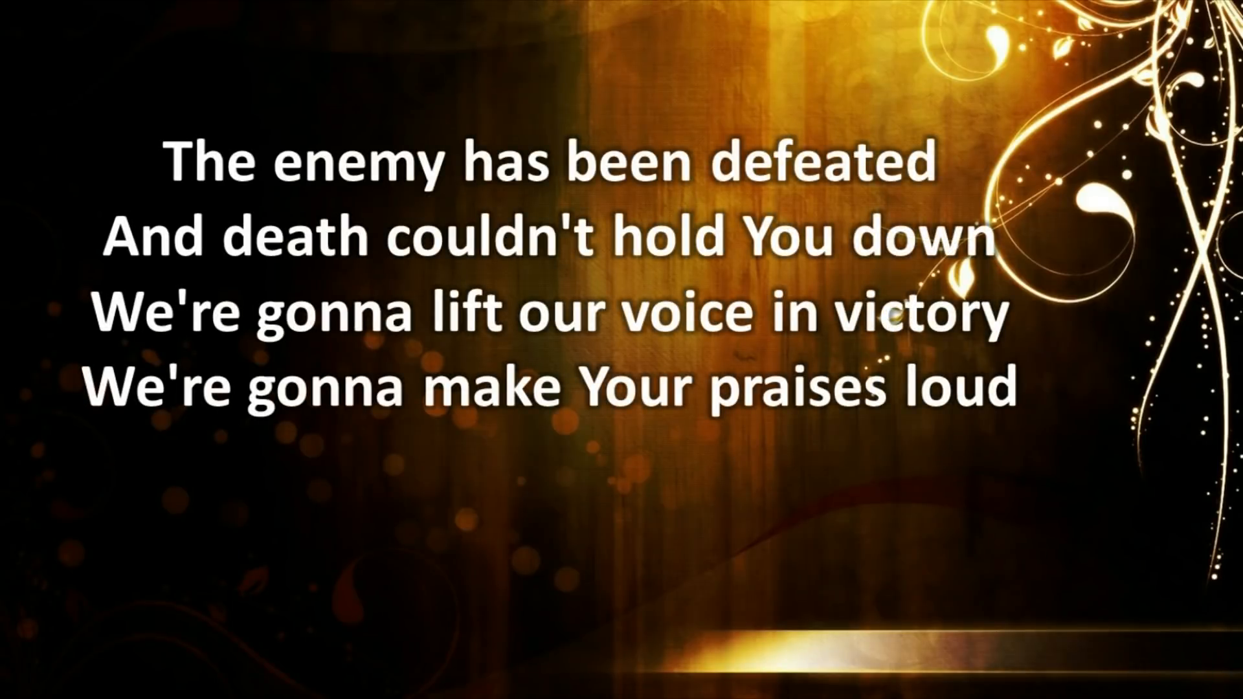
key("Right")
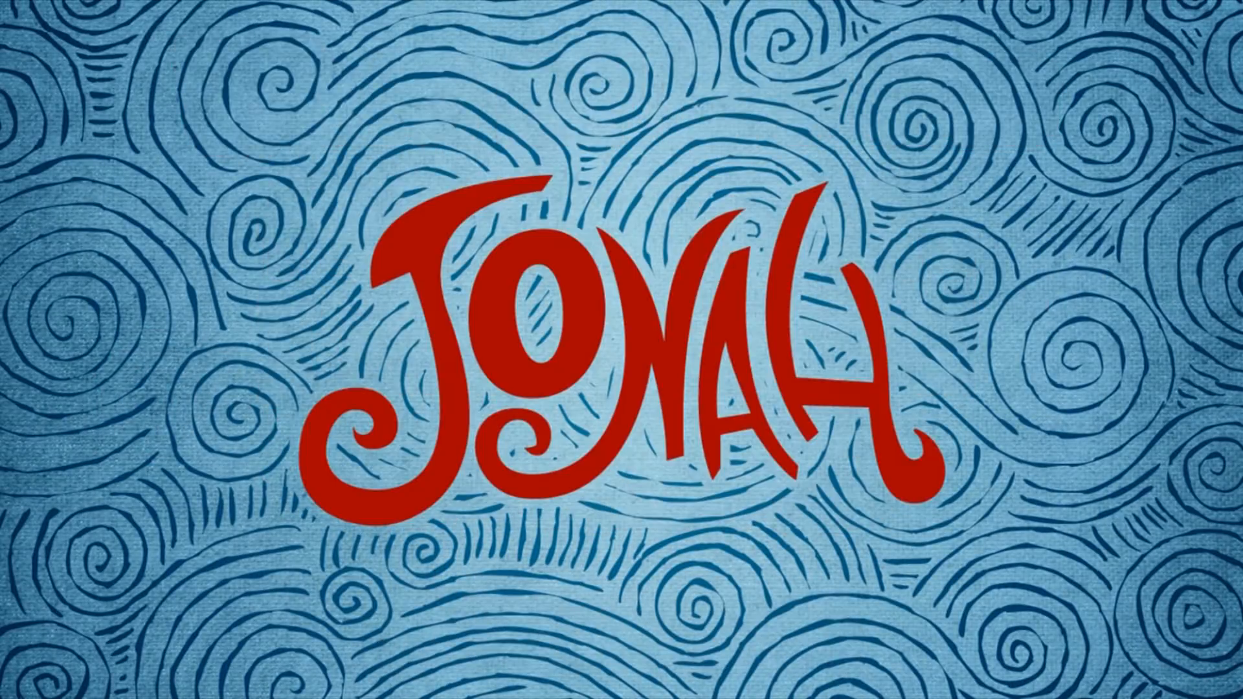
key("Right")
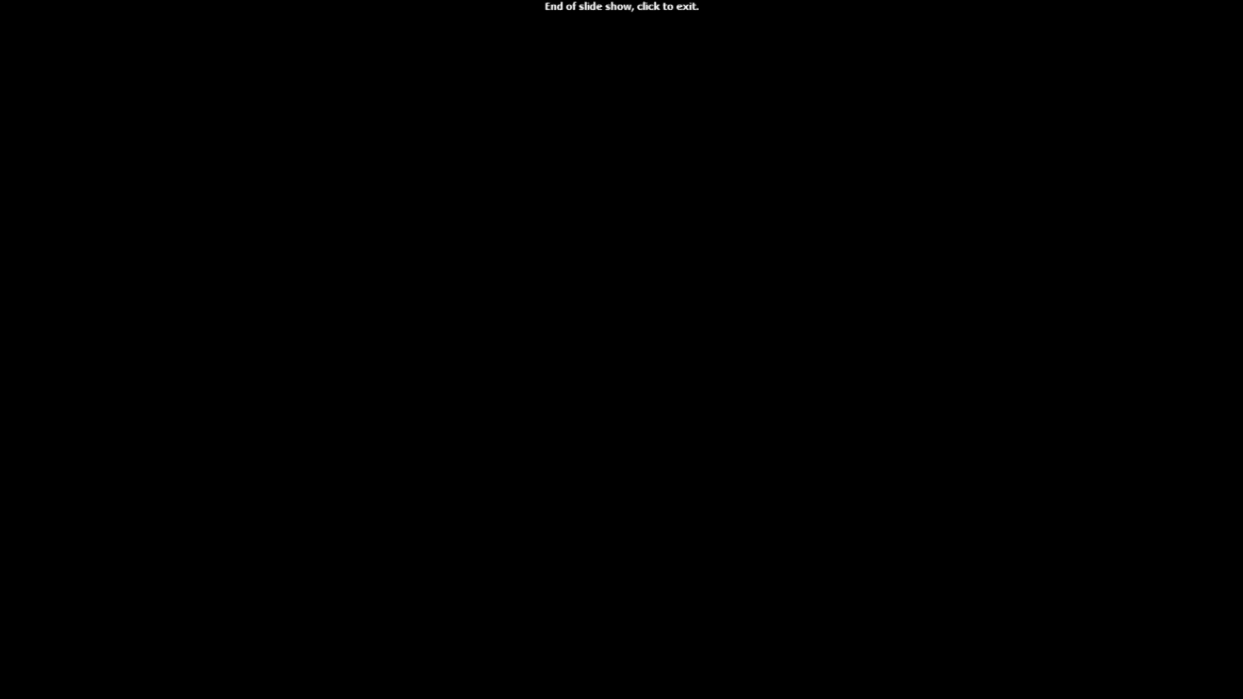
left_click(421, 148)
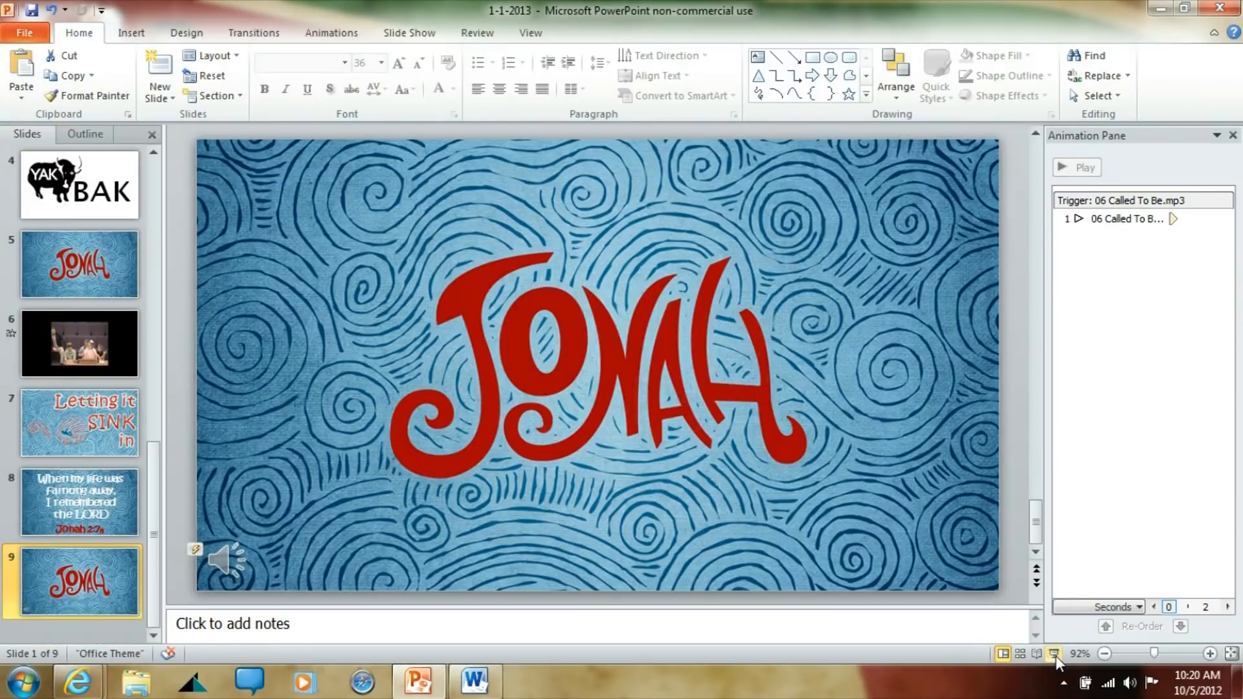